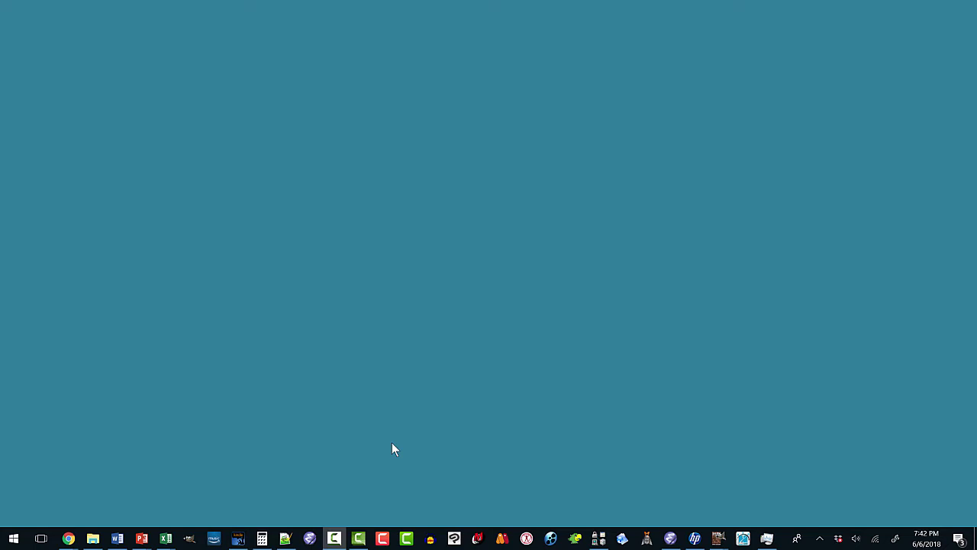
Step: Switch to the notLongAfterMidnight.docx manuscript in Word and close the Navigation pane
mouse_move(117, 538)
left_click(120, 507)
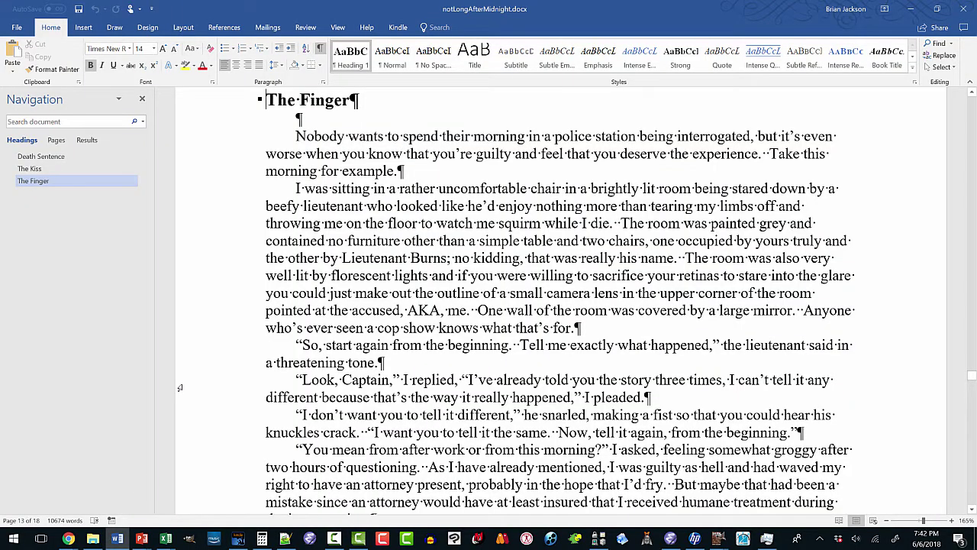
scroll(180, 388, "up", 1)
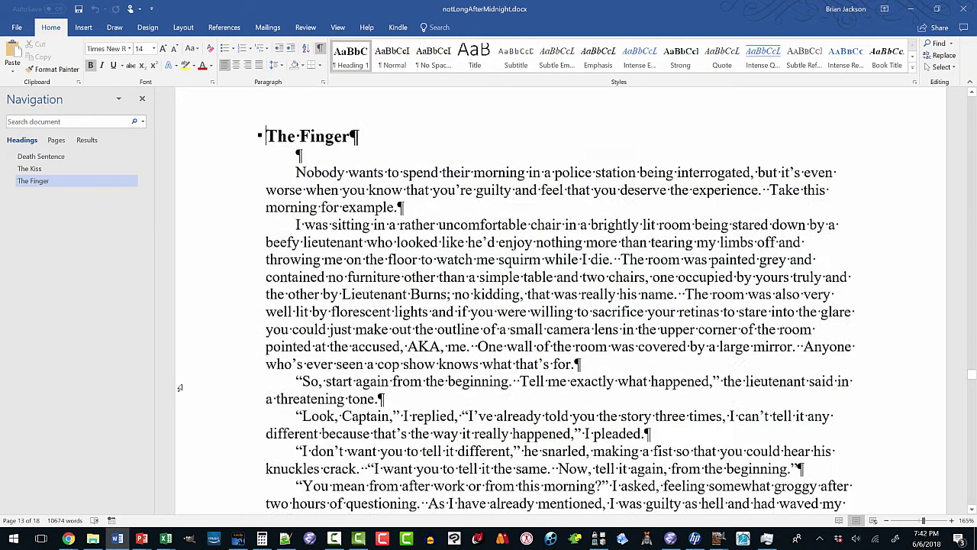
scroll(180, 388, "up", 1)
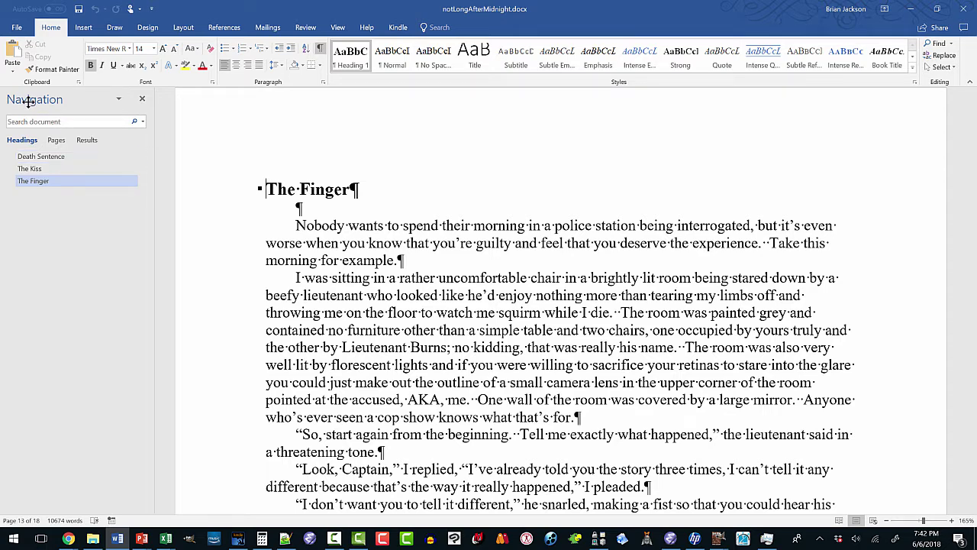
left_click_drag(28, 101, 138, 96)
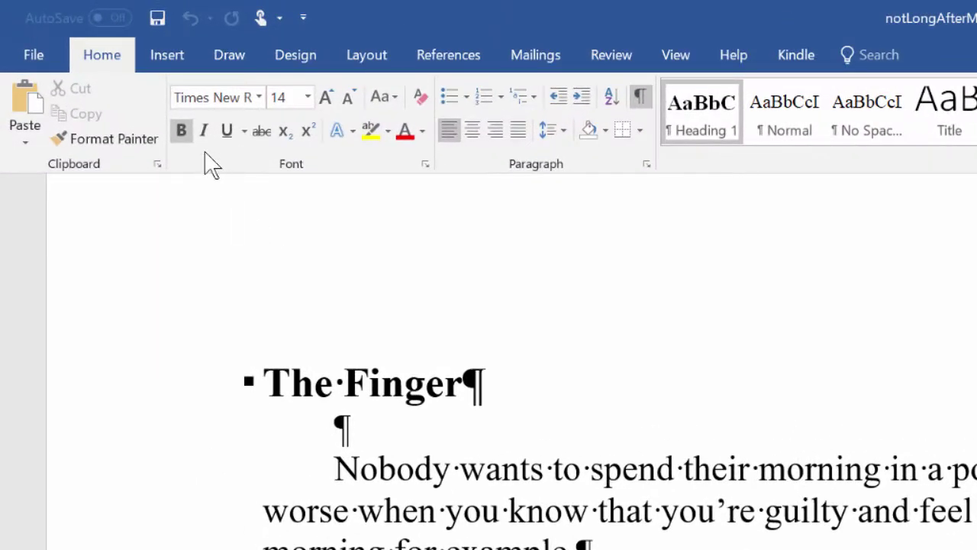
Step: Compare the Multiple Pages, One Page and 100% zoom views, finishing with the manuscript at Page Width
left_click(674, 59)
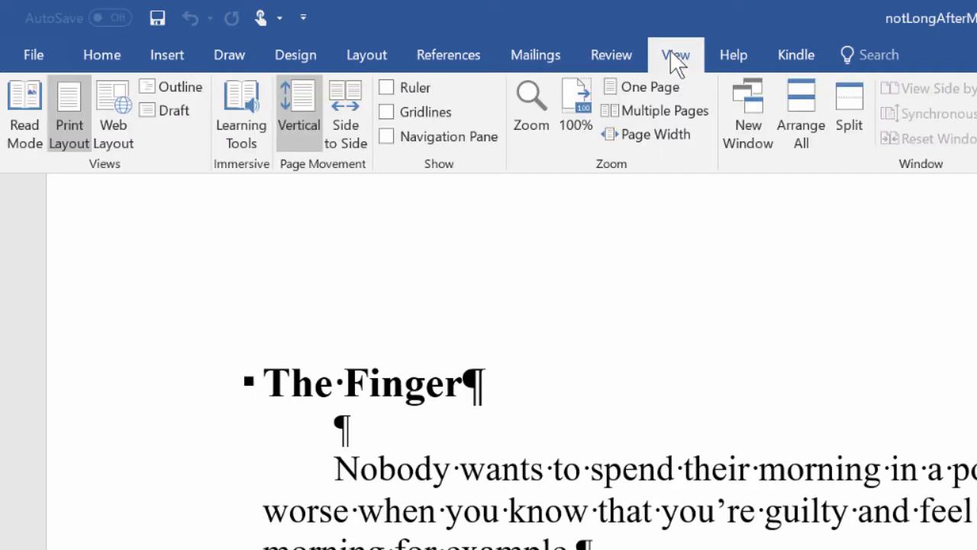
left_click(637, 113)
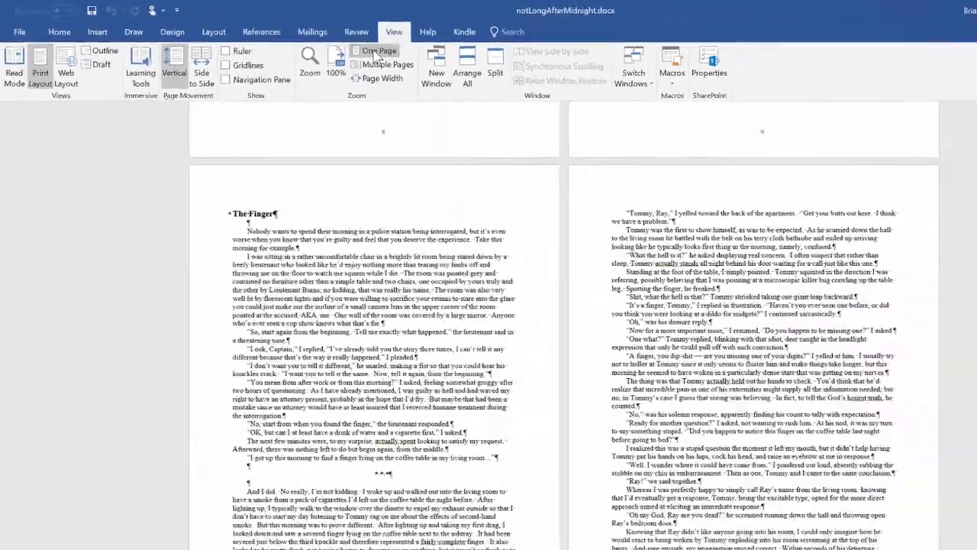
left_click(643, 90)
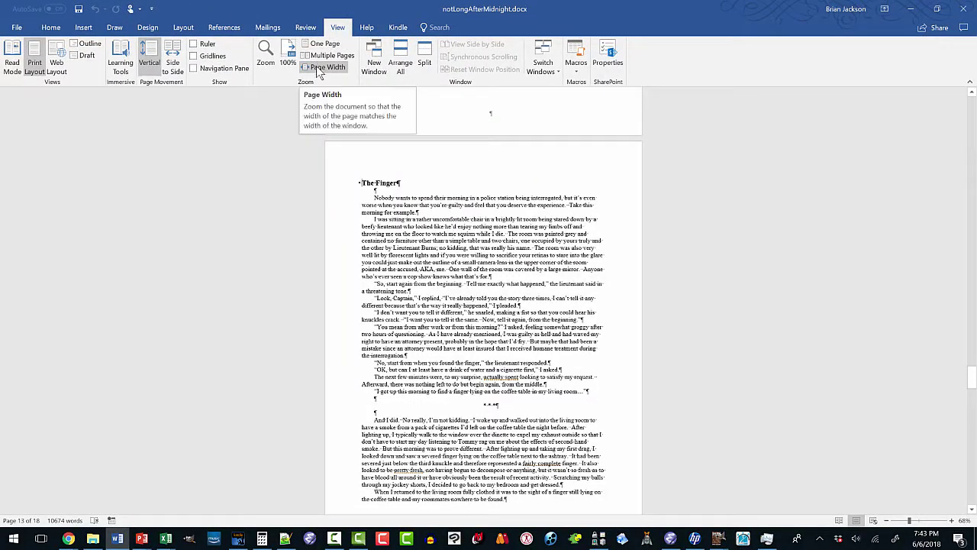
left_click(321, 67)
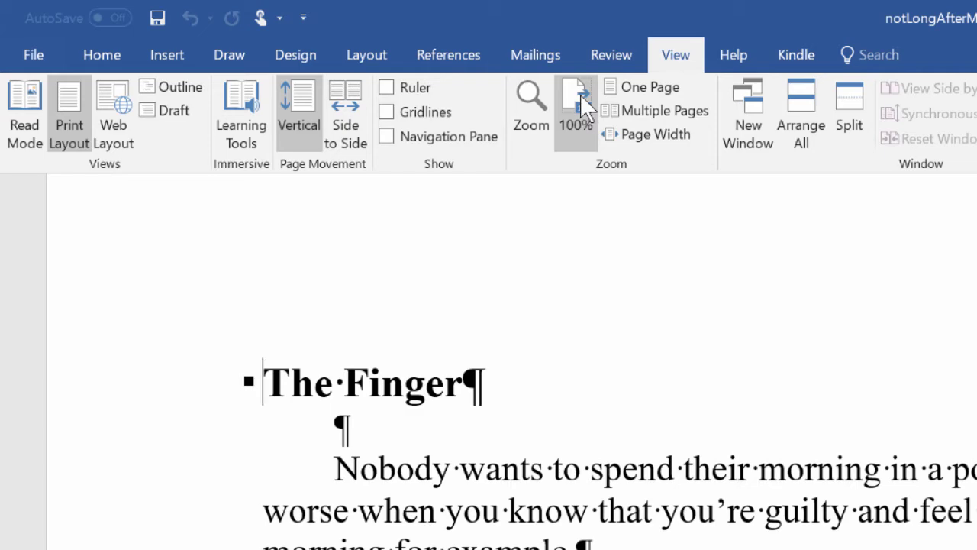
left_click(337, 57)
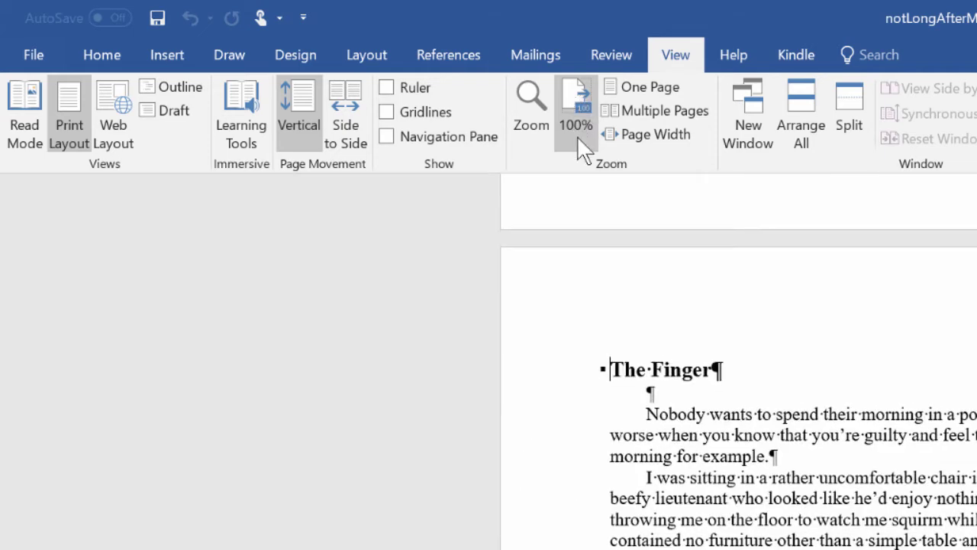
left_click(641, 136)
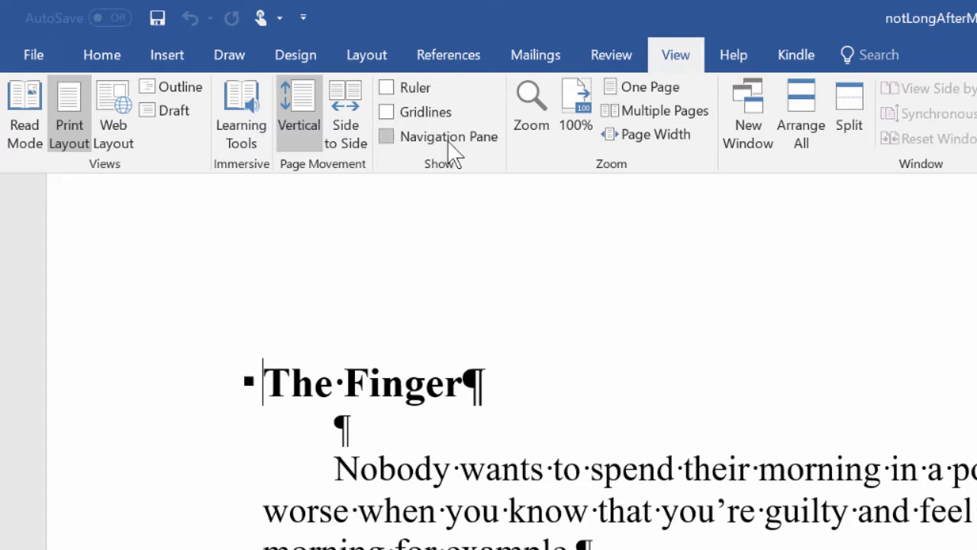
Step: Show the Navigation pane and go to the Death Sentence heading, with the page fitted to the window width
left_click(387, 138)
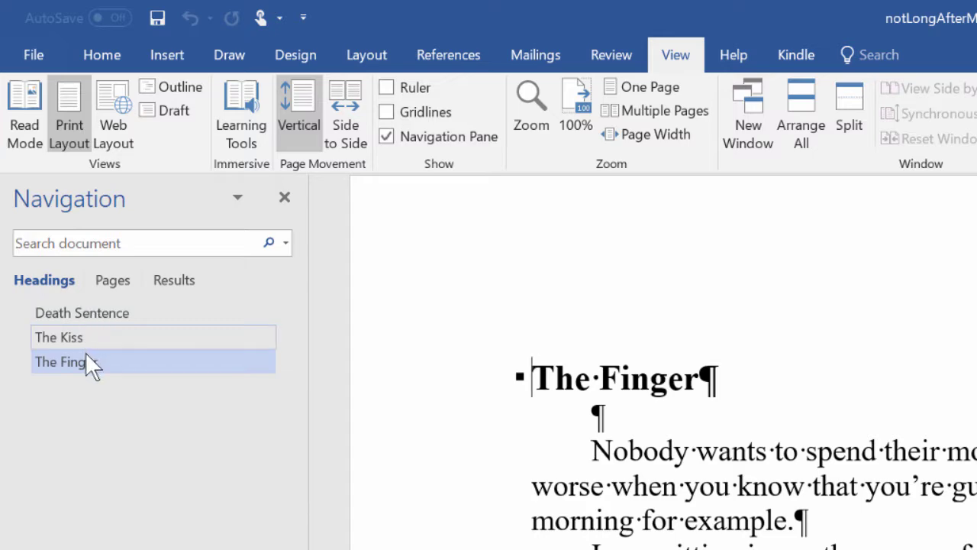
left_click(96, 314)
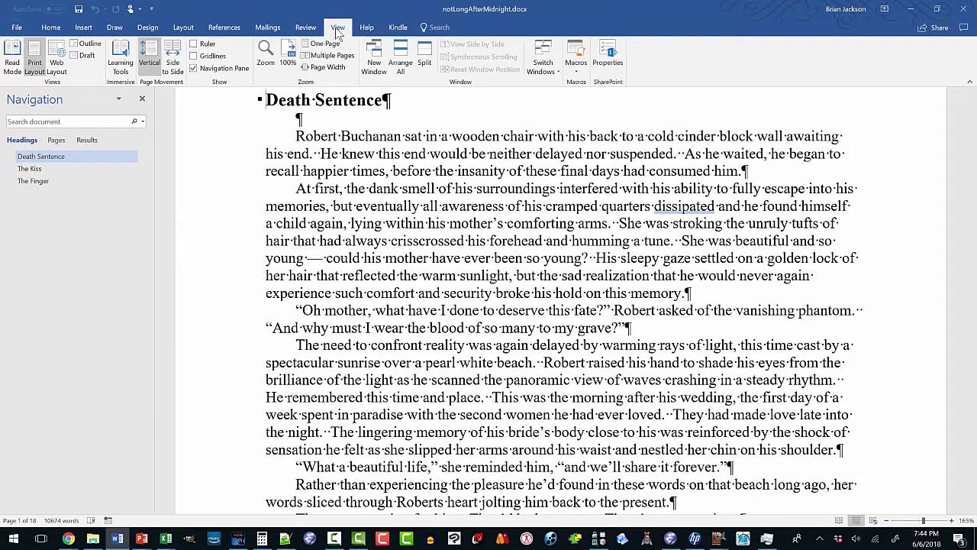
left_click(321, 70)
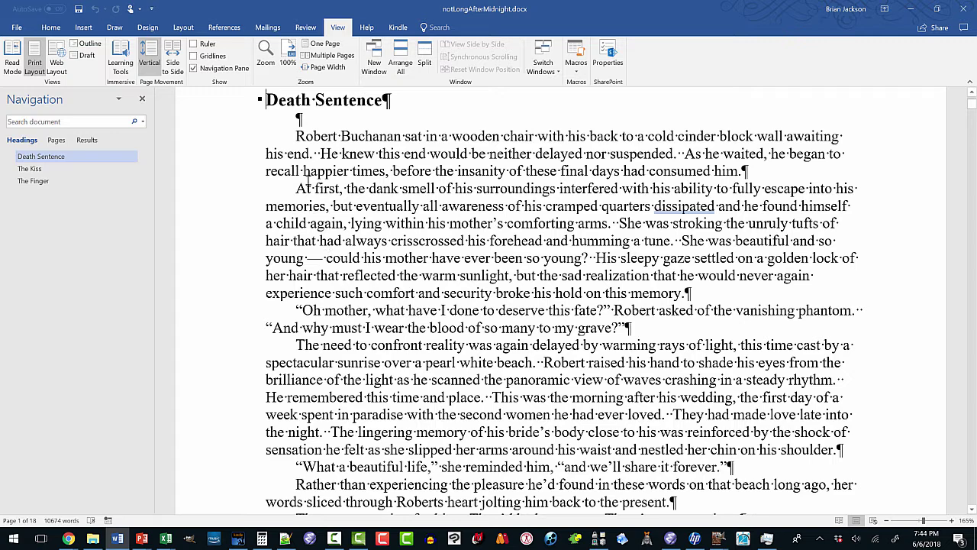
left_click(194, 69)
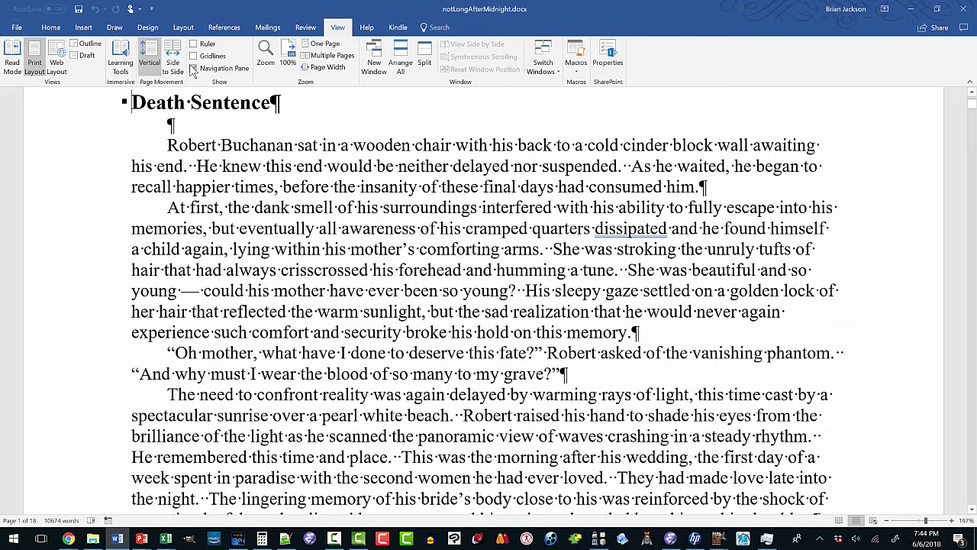
left_click(193, 69)
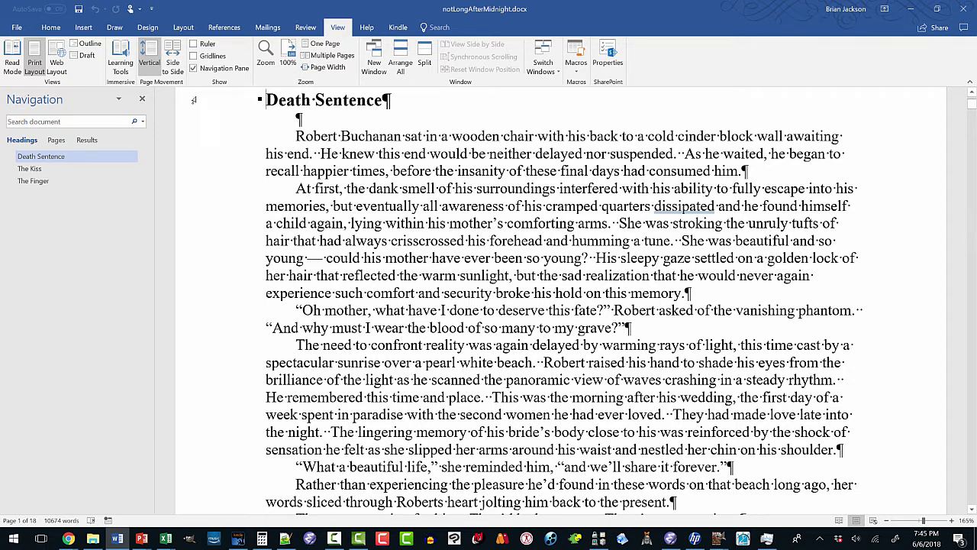
Step: Hide the paragraph marks and look over the manuscript from Death Sentence to the start of The Kiss
left_click(51, 27)
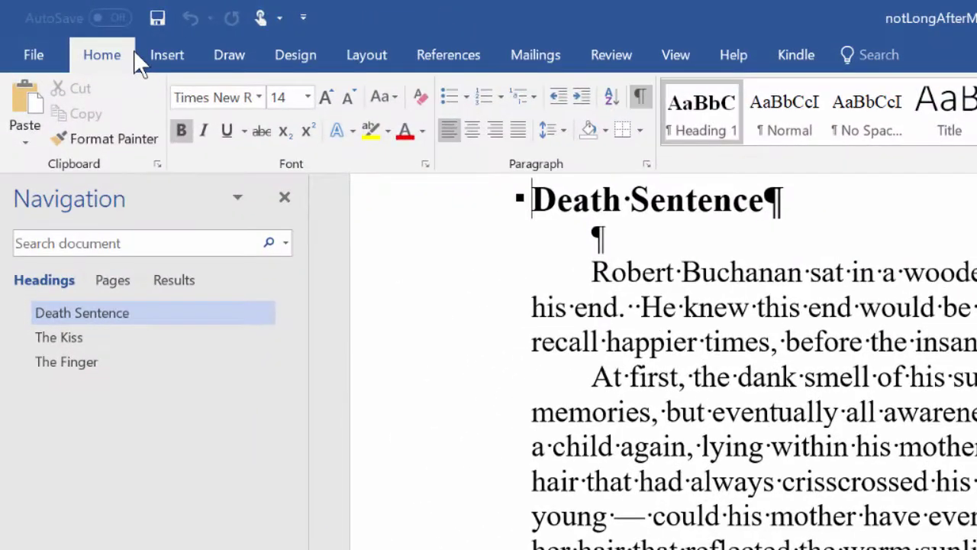
left_click(642, 98)
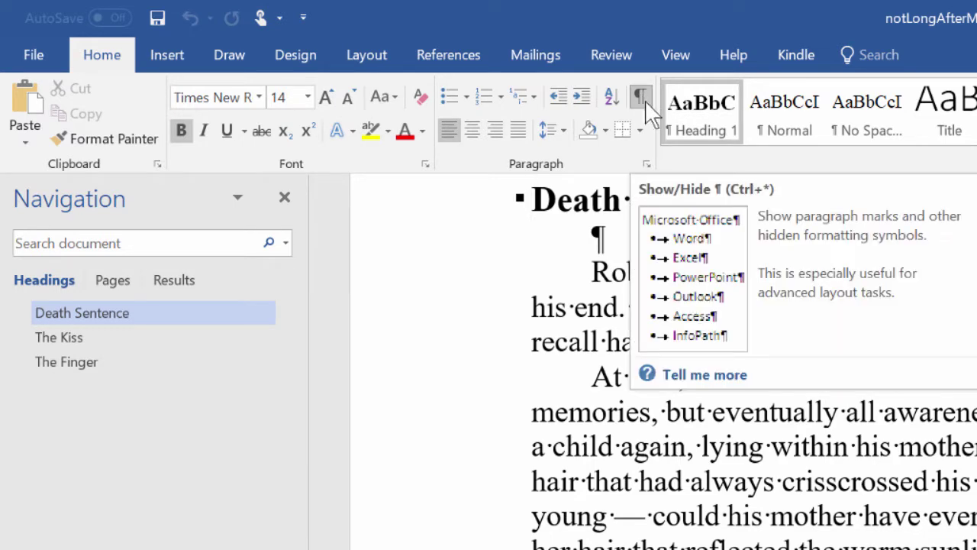
left_click(641, 93)
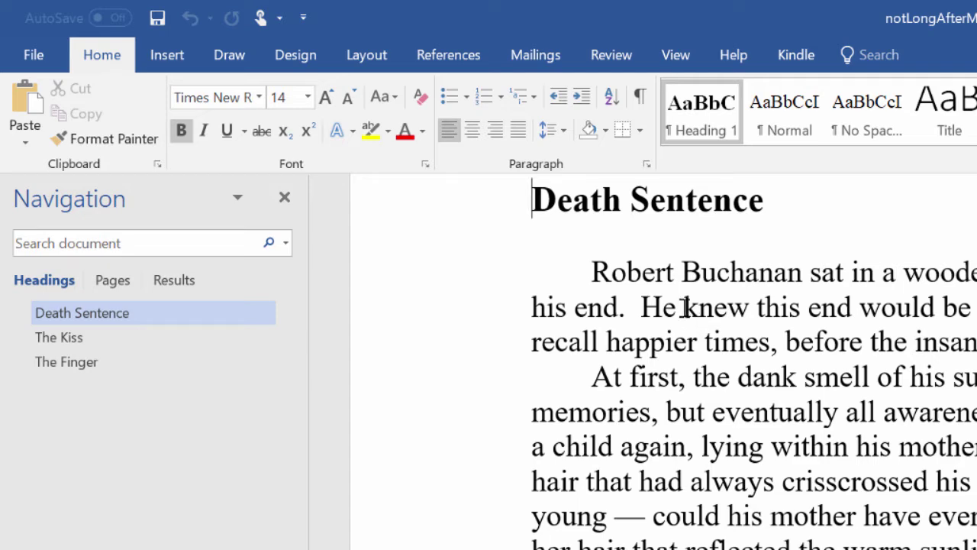
scroll(647, 367, "up", 2)
scroll(675, 395, "down", 5)
scroll(675, 413, "down", 14)
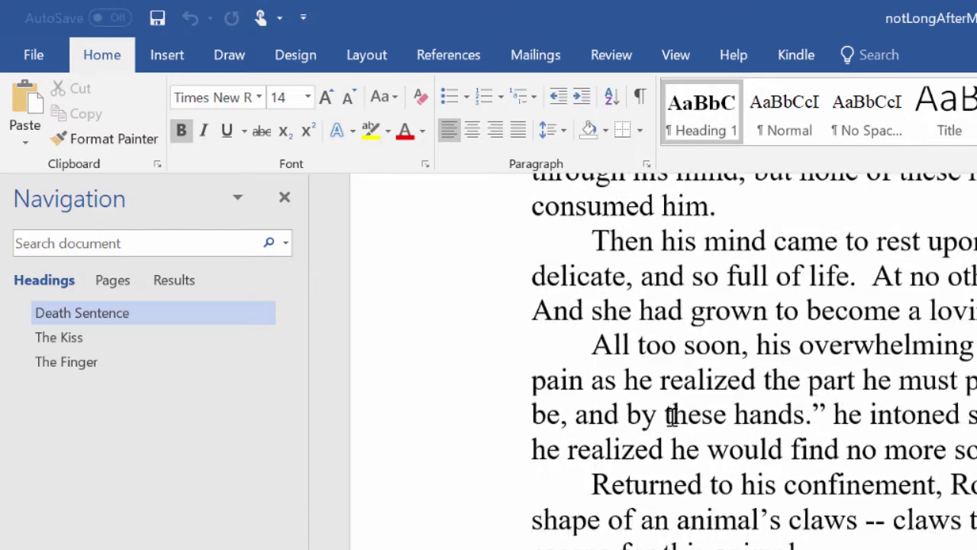
scroll(672, 416, "down", 10)
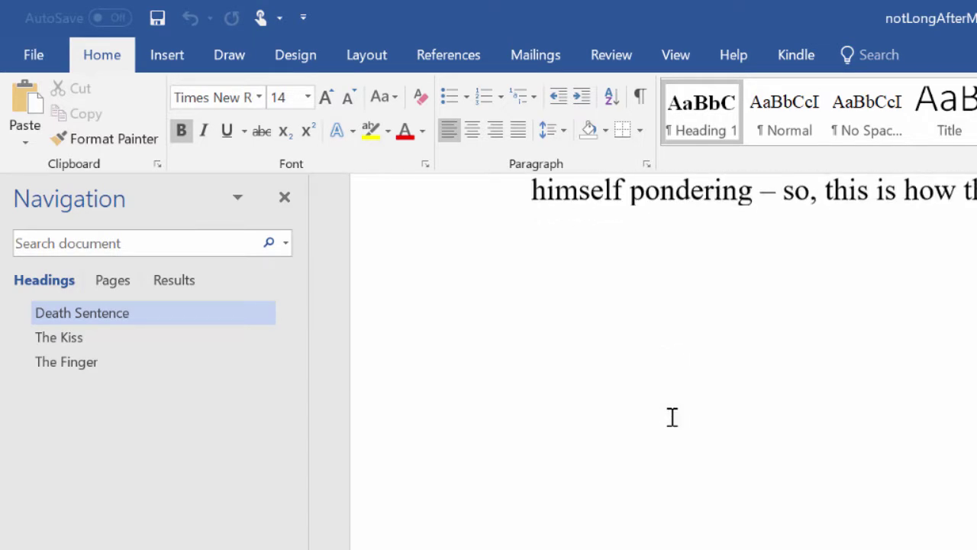
scroll(674, 416, "down", 3)
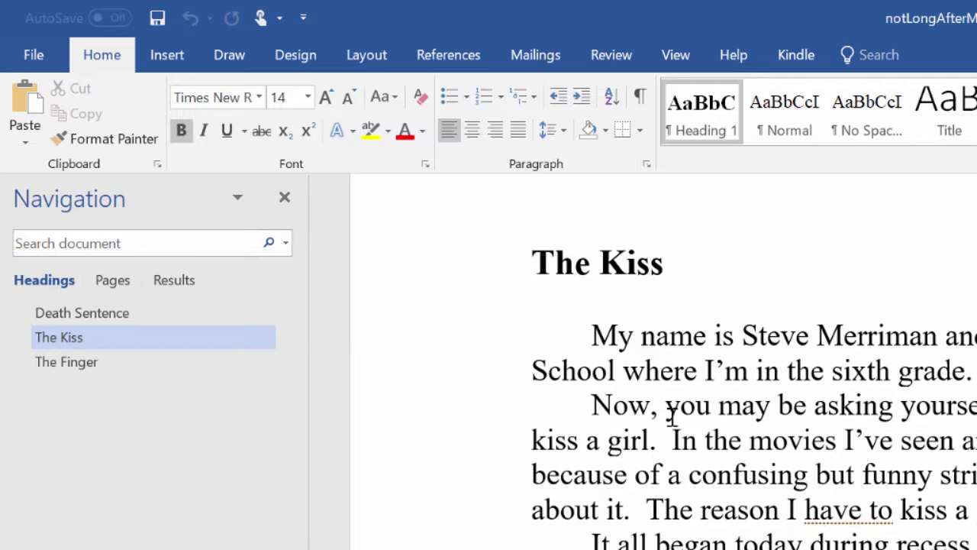
scroll(674, 412, "up", 2)
scroll(565, 450, "up", 4)
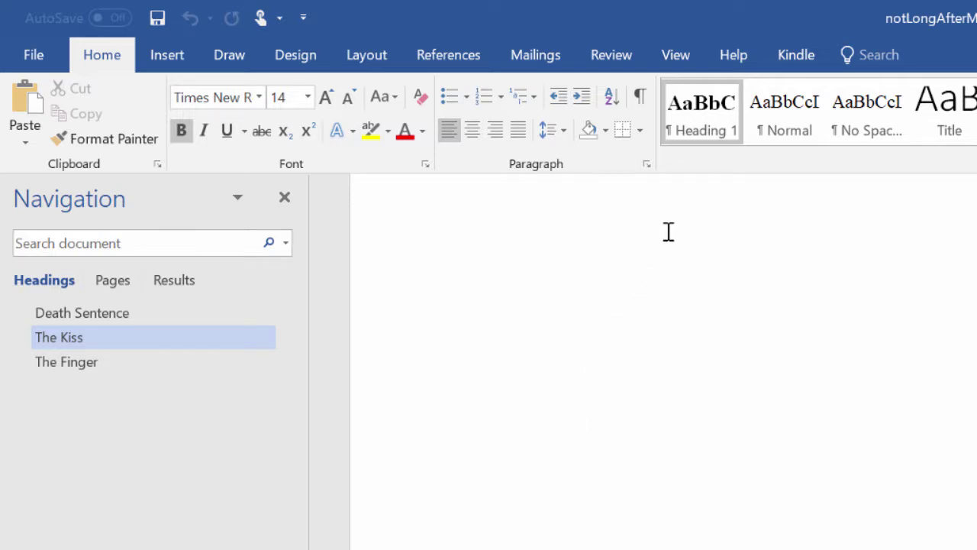
Step: Show the paragraph marks again and delete the extra empty paragraph at the end of Death Sentence
left_click(126, 313)
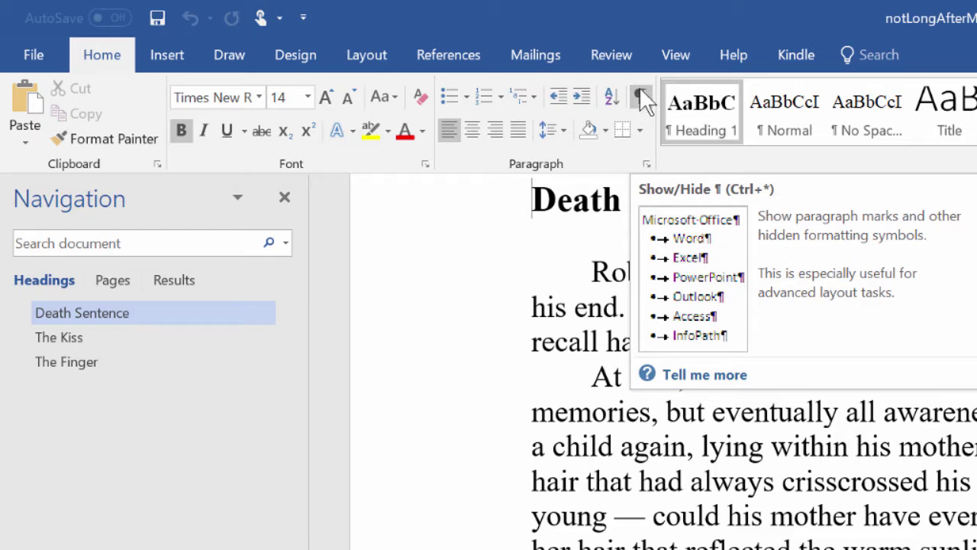
left_click(643, 99)
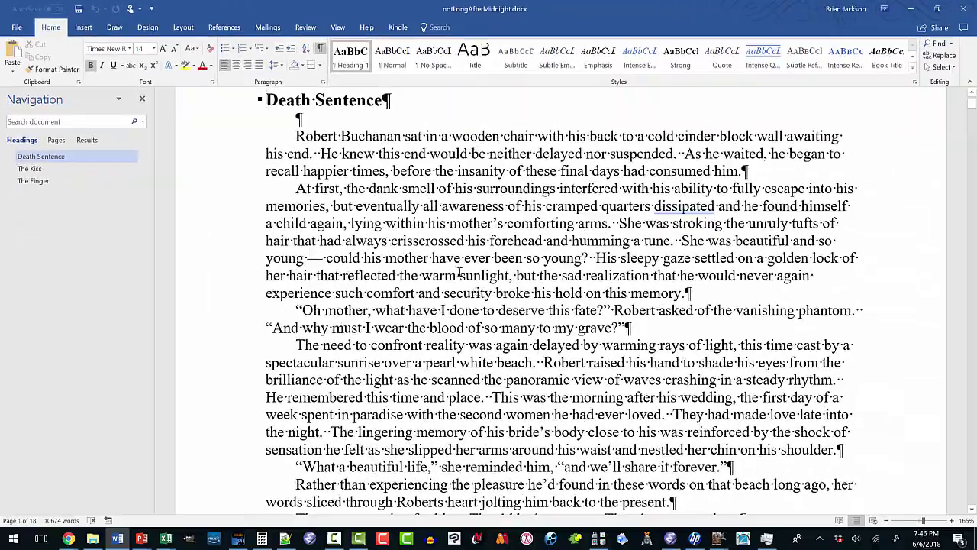
scroll(459, 265, "down", 15)
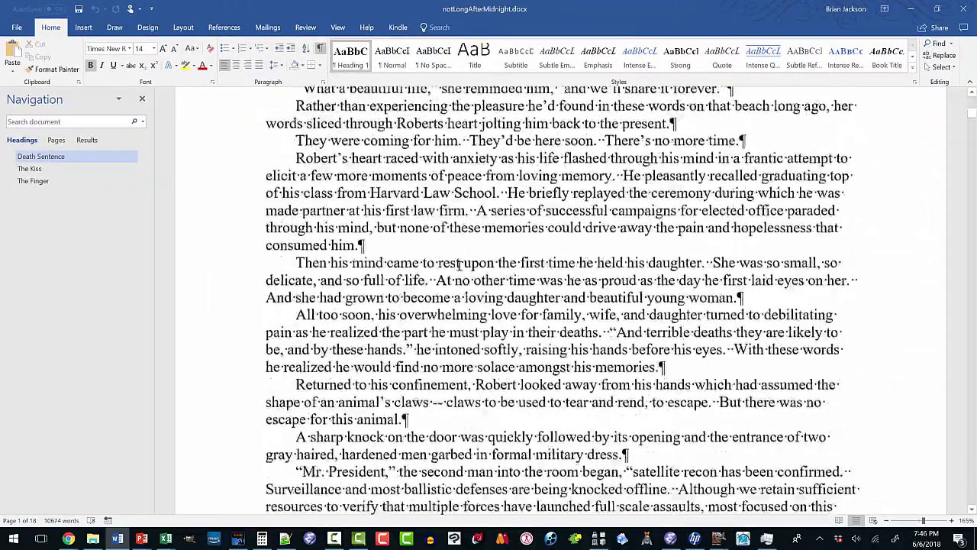
scroll(460, 265, "down", 5)
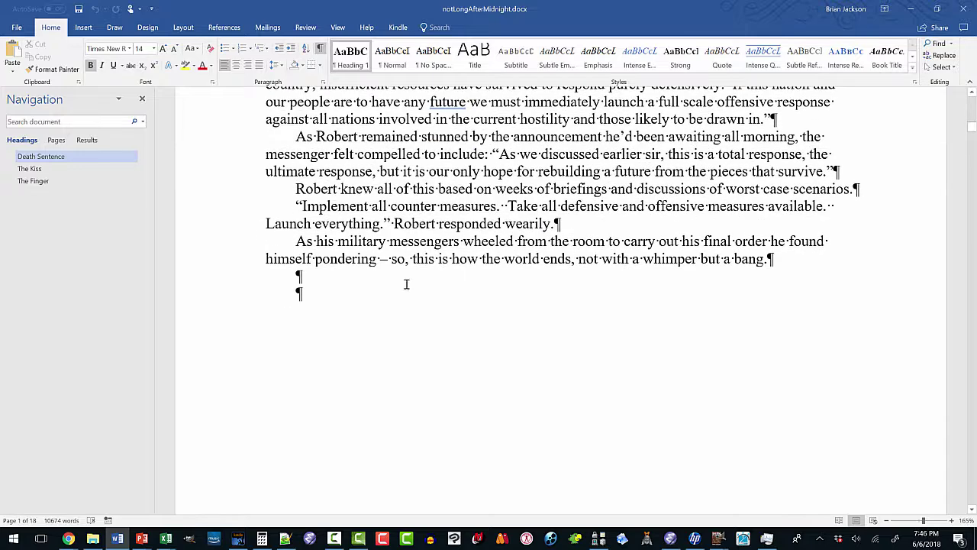
left_click(305, 297)
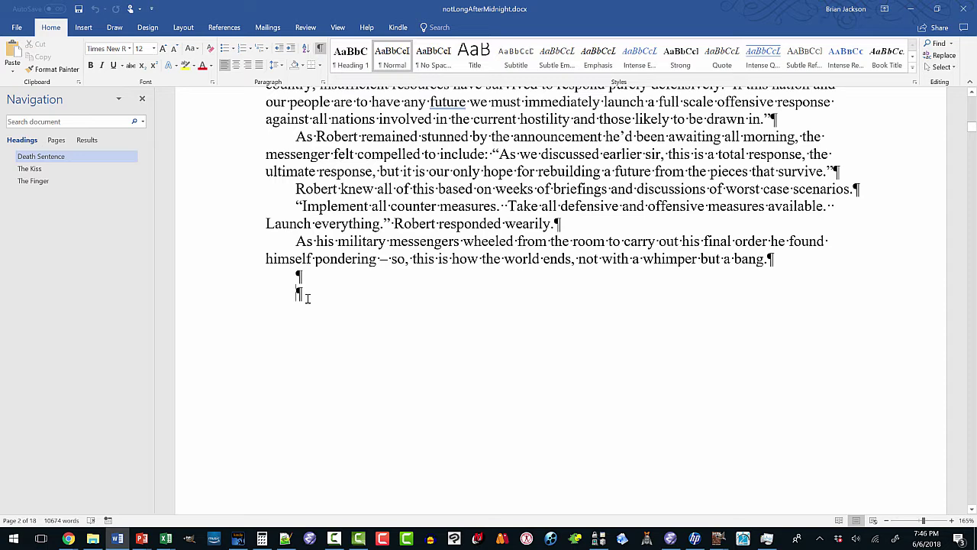
key("BackSpace")
key("BackSpace")
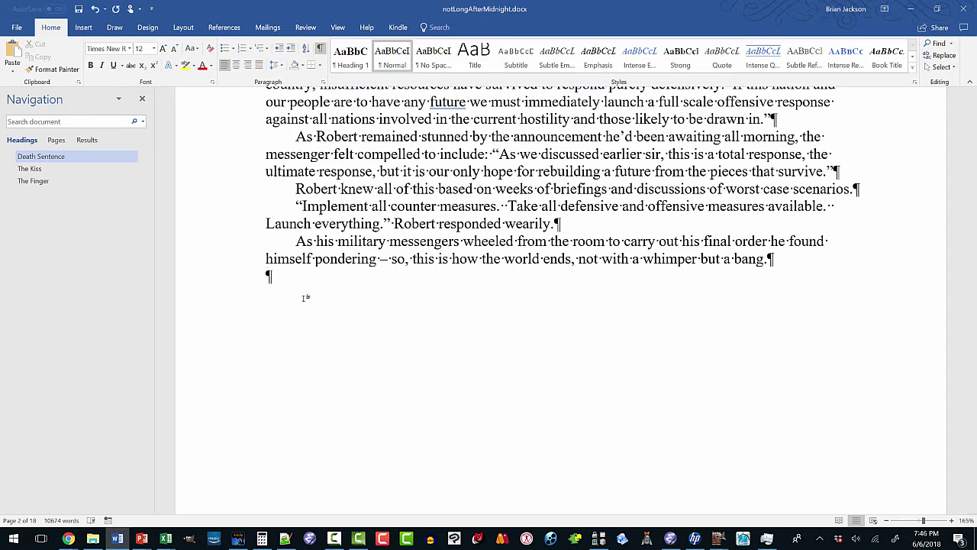
Step: Delete the extra empty paragraph at the end of The Kiss, just before The Finger
scroll(307, 294, "down", 5)
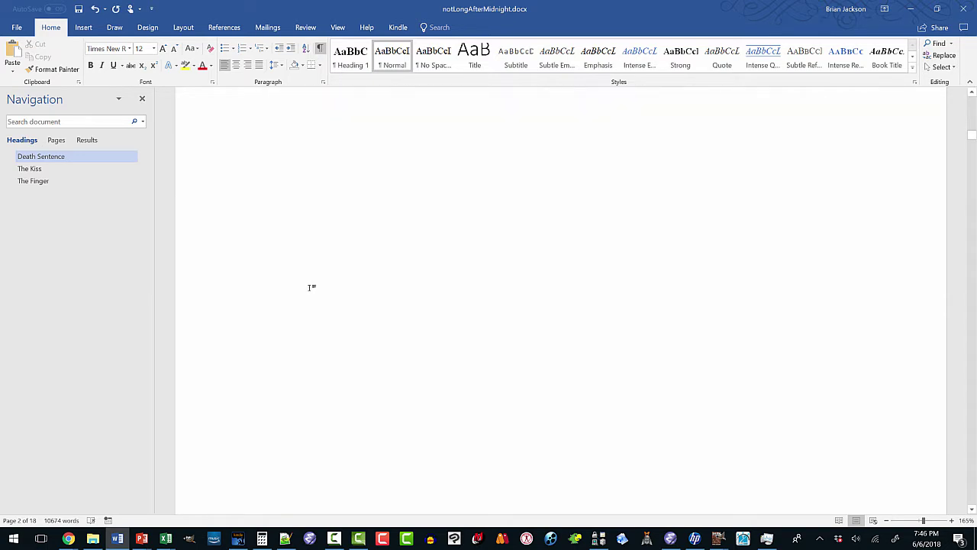
scroll(311, 287, "down", 8)
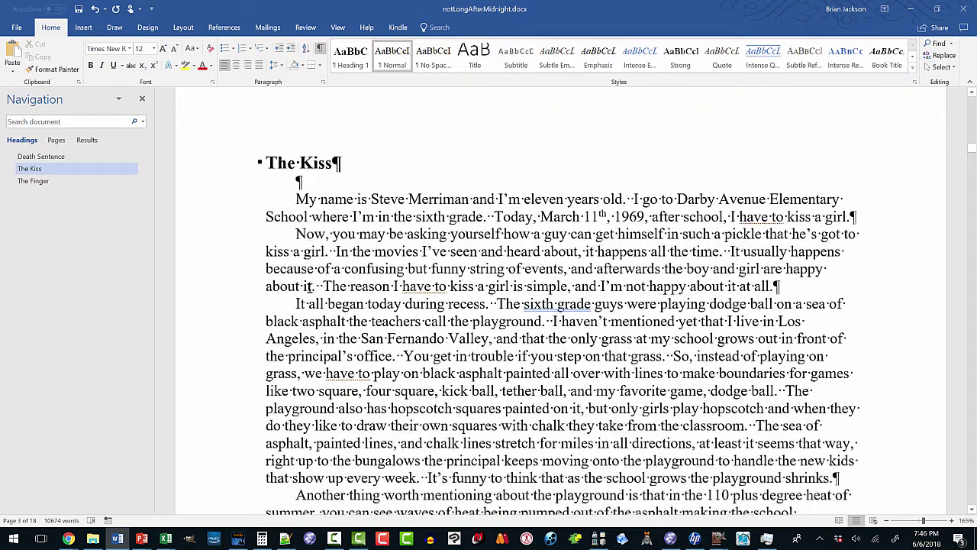
scroll(309, 284, "down", 3)
scroll(303, 208, "up", 3)
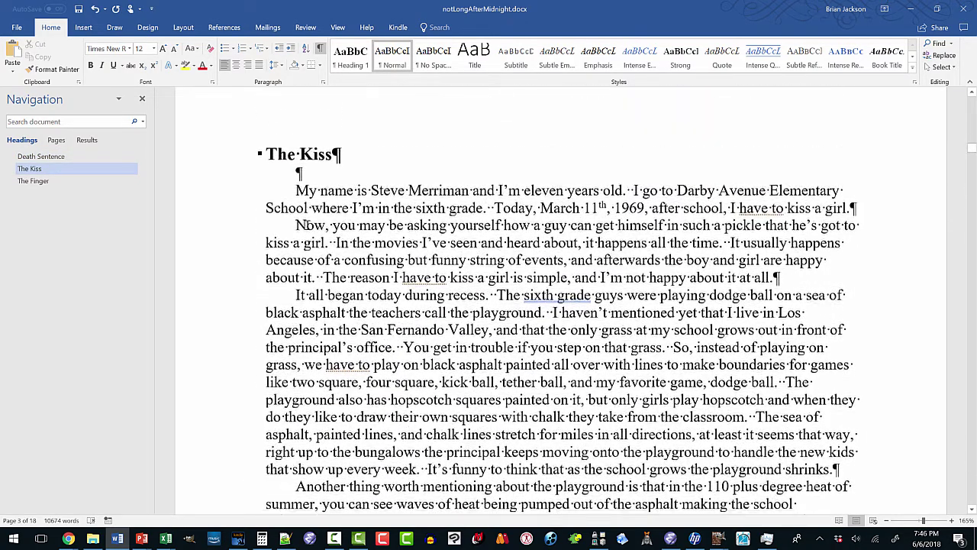
scroll(305, 265, "down", 12)
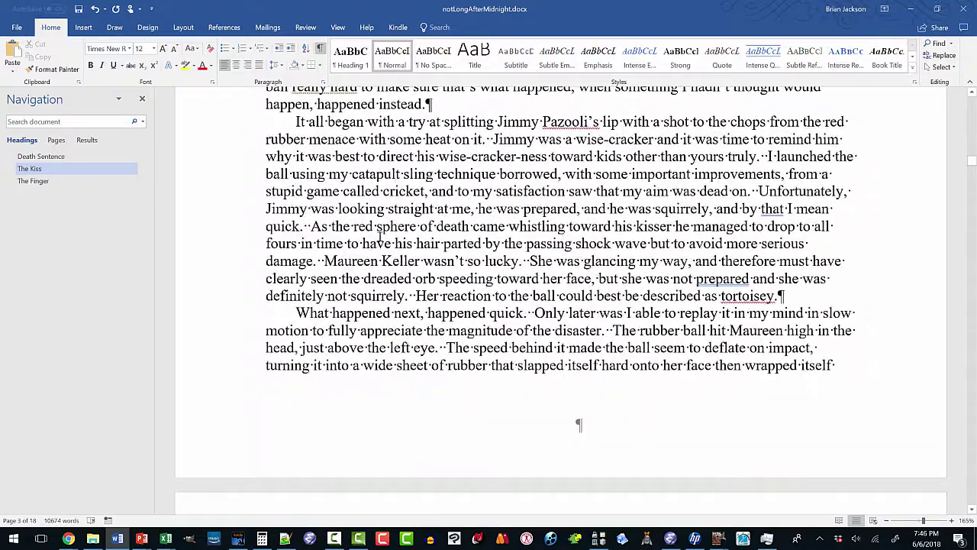
left_click(69, 184)
scroll(310, 257, "up", 8)
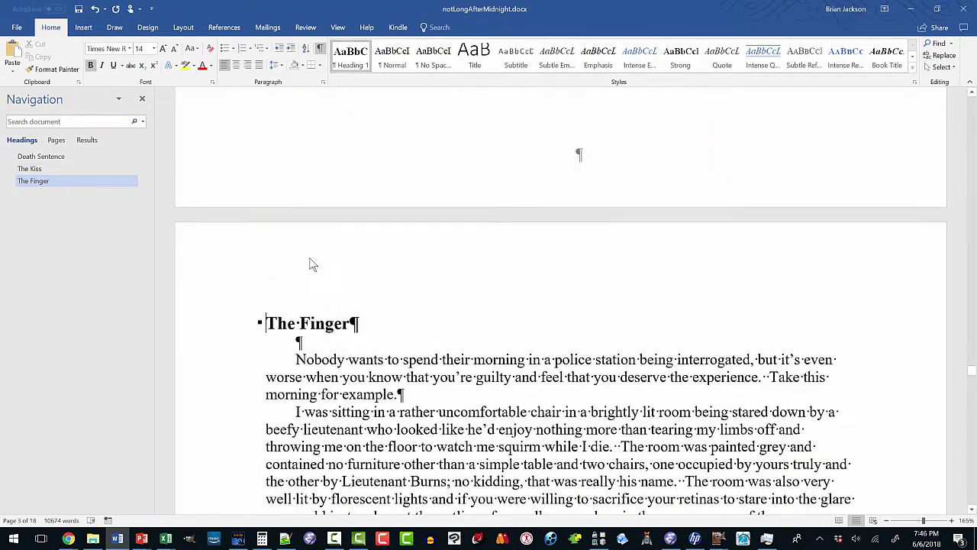
scroll(311, 258, "up", 6)
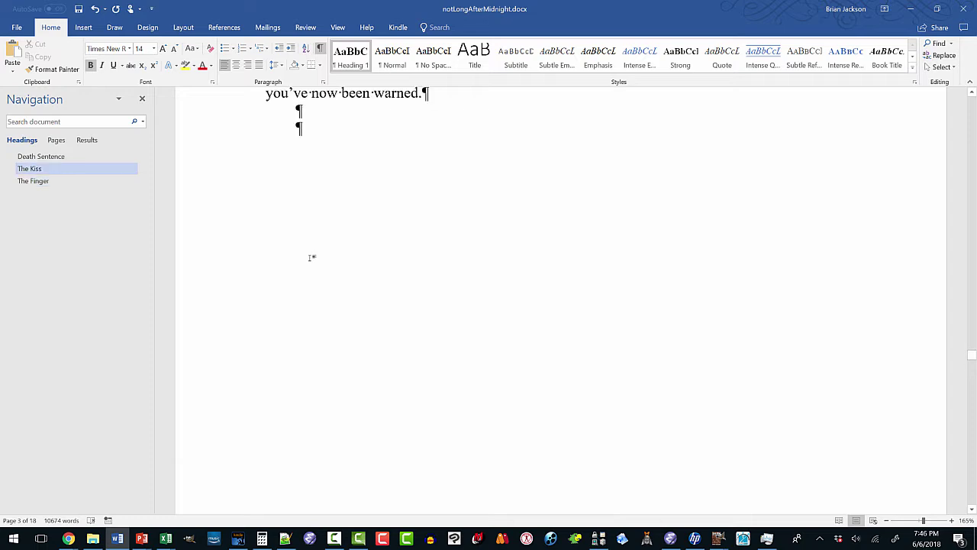
left_click(317, 236)
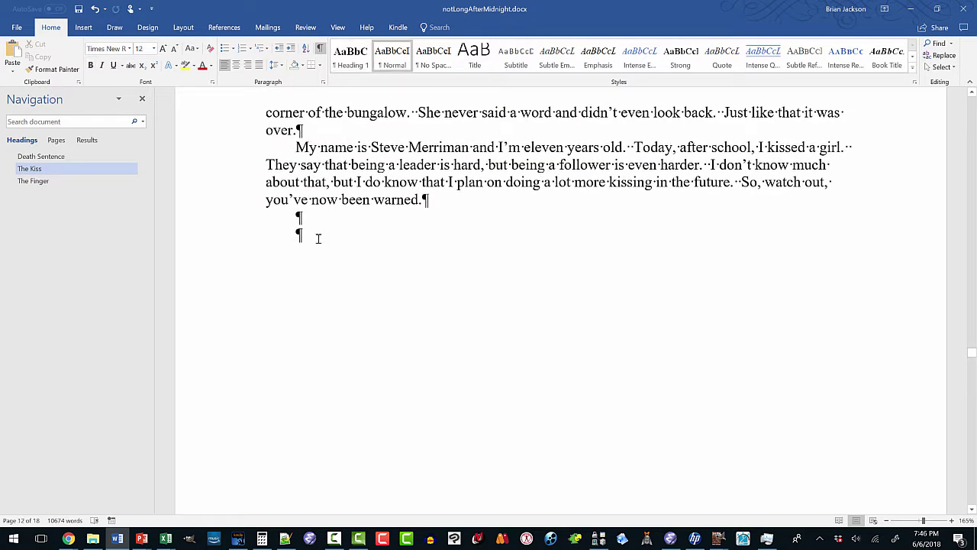
key("BackSpace")
key("BackSpace")
key("BackSpace")
key("BackSpace")
Step: From the start of the document, replace every double hyphen (--) in the manuscript with an em dash
left_click(83, 182)
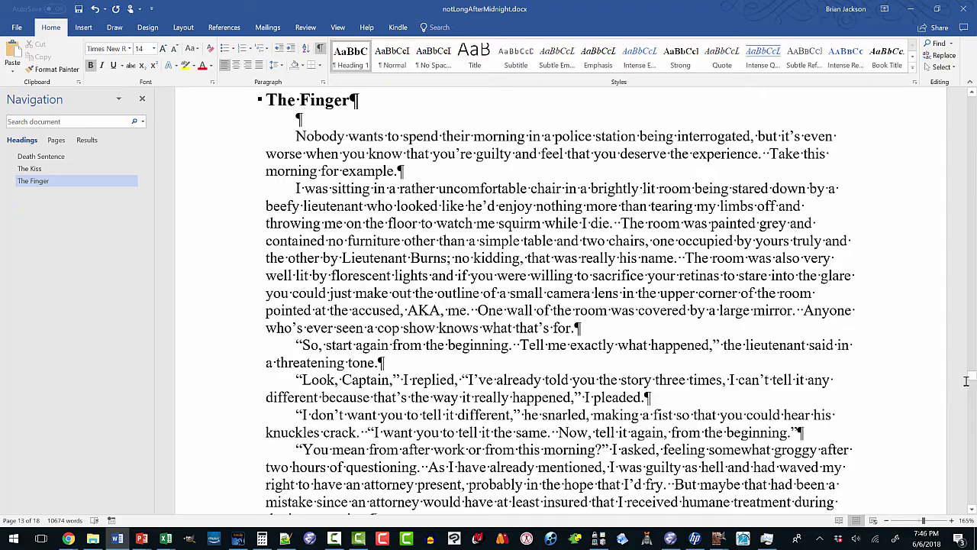
left_click_drag(972, 382, 969, 101)
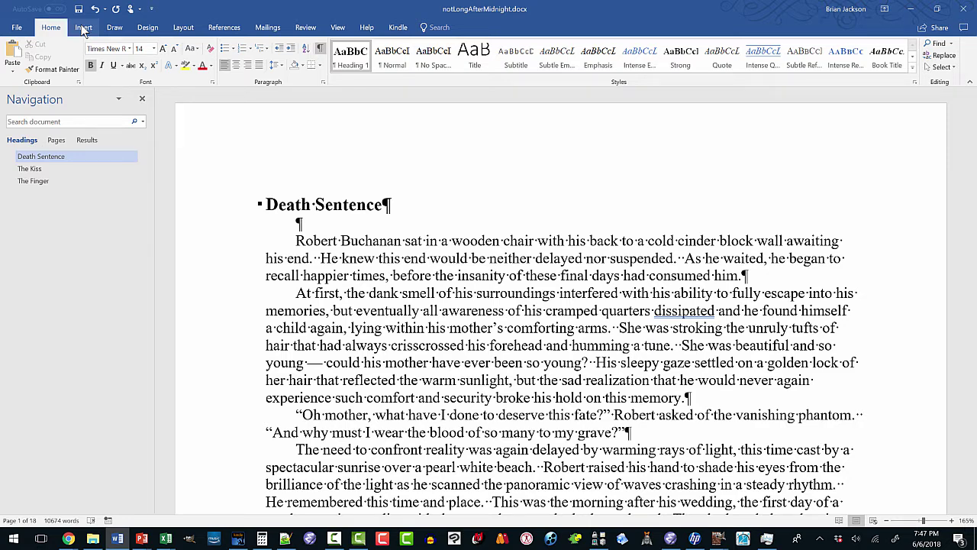
left_click(943, 60)
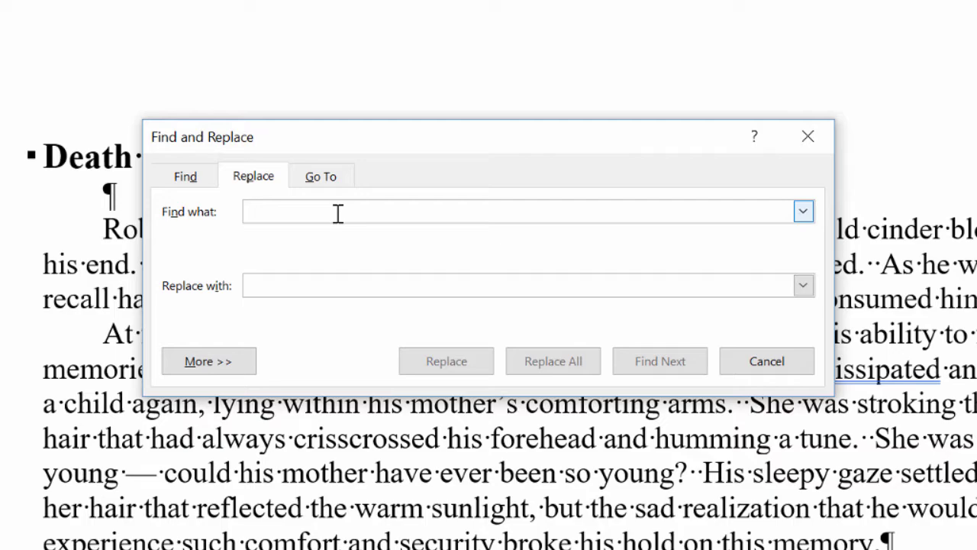
type("--")
left_click(321, 284)
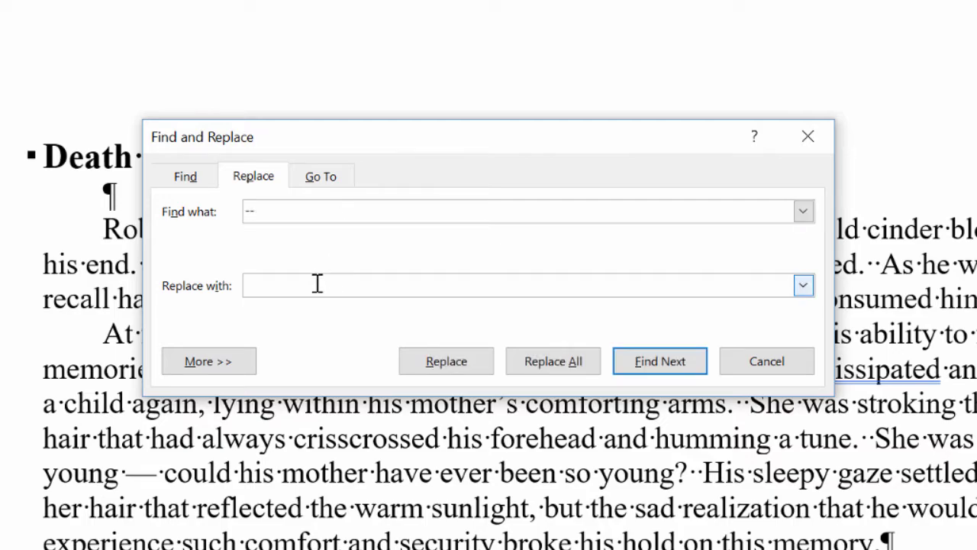
left_click(250, 364)
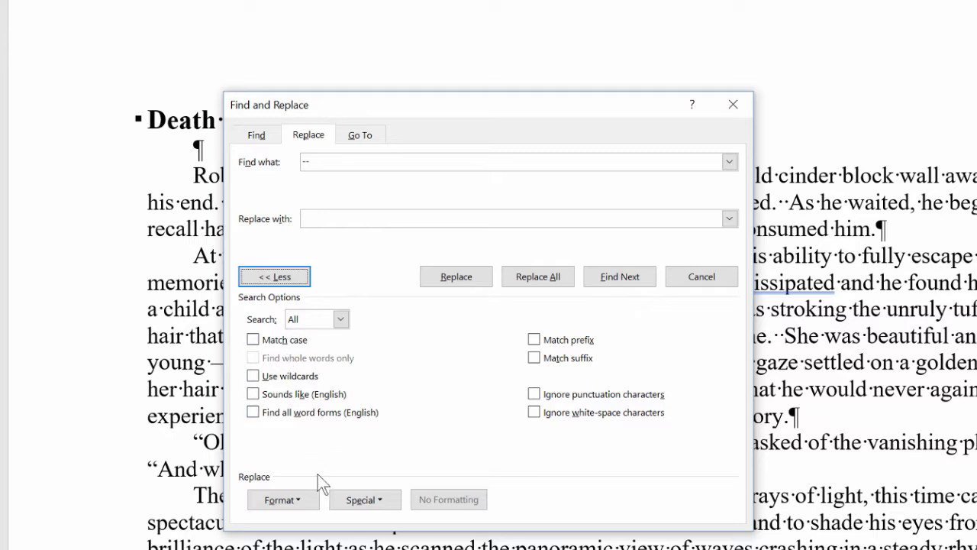
left_click(353, 499)
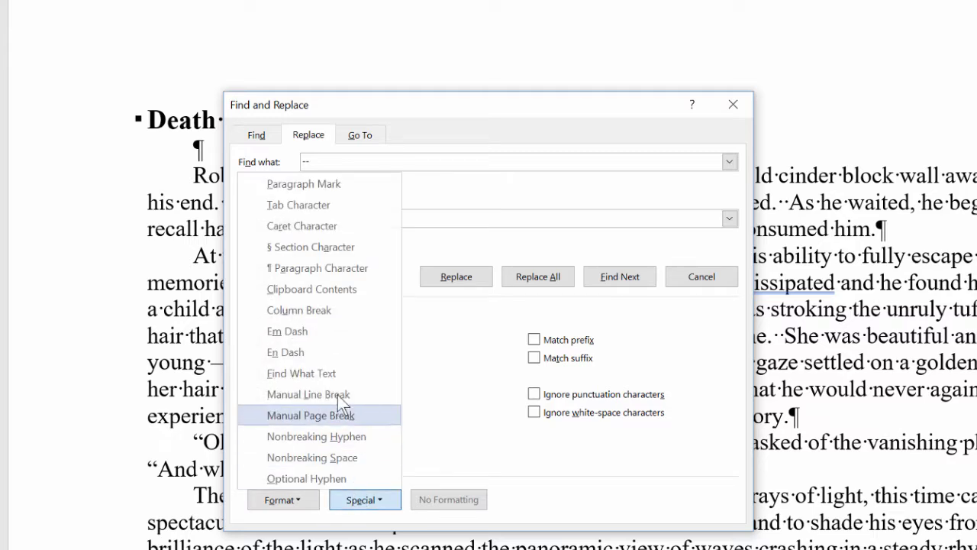
left_click(300, 333)
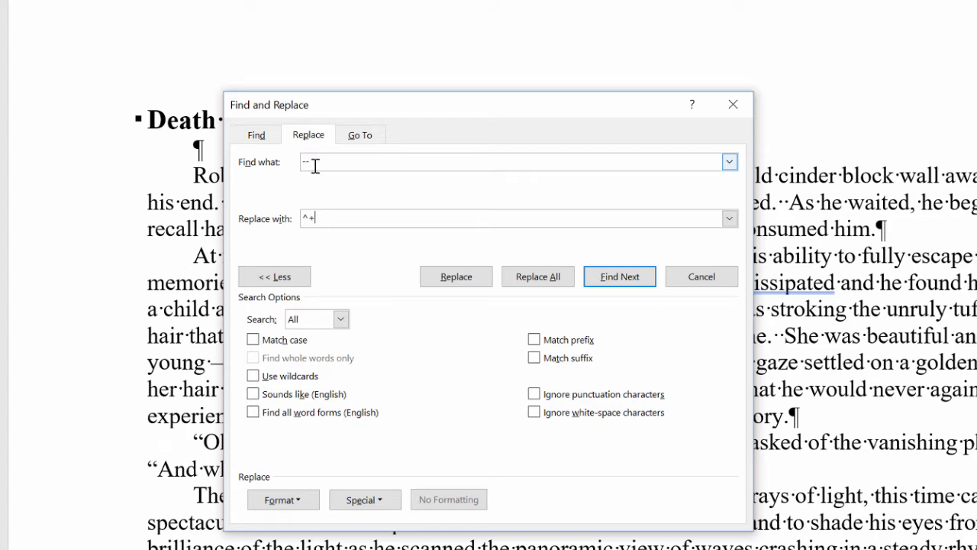
left_click(623, 275)
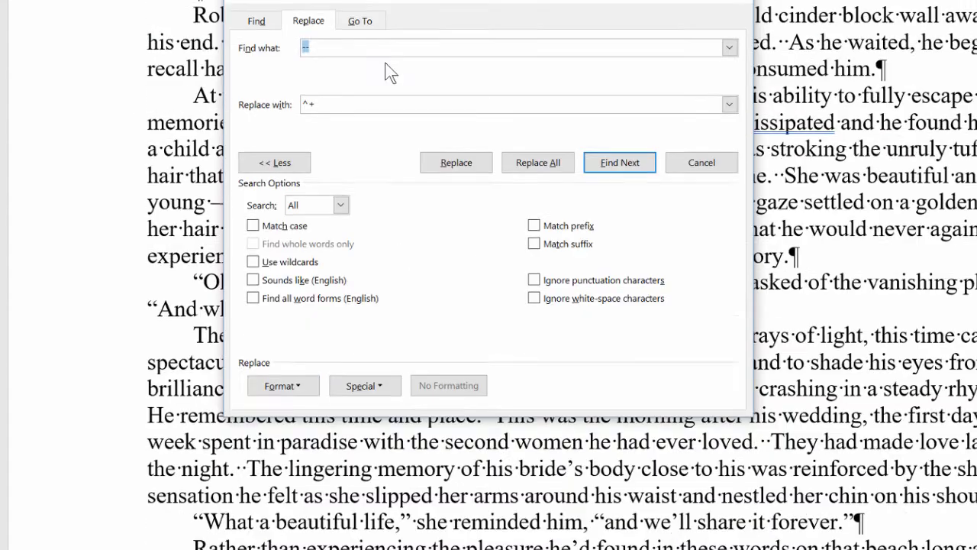
left_click(523, 162)
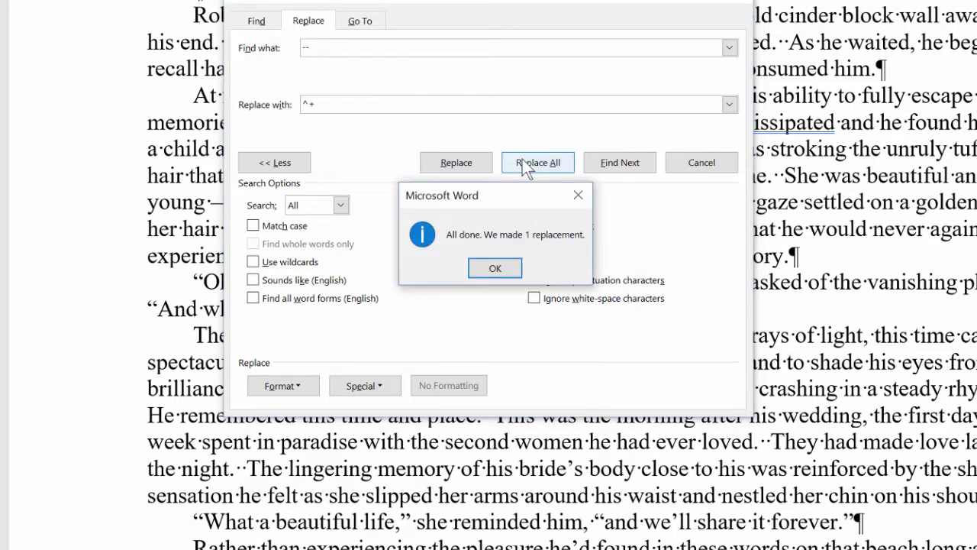
left_click(497, 269)
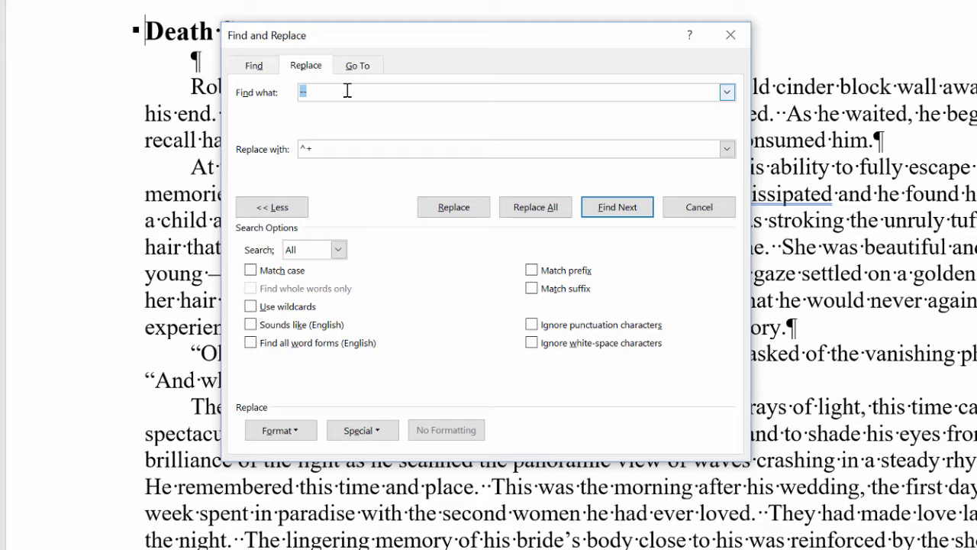
Step: Remove all tab characters from the manuscript by replacing ^t with nothing, and leave Find and Replace
left_click(345, 430)
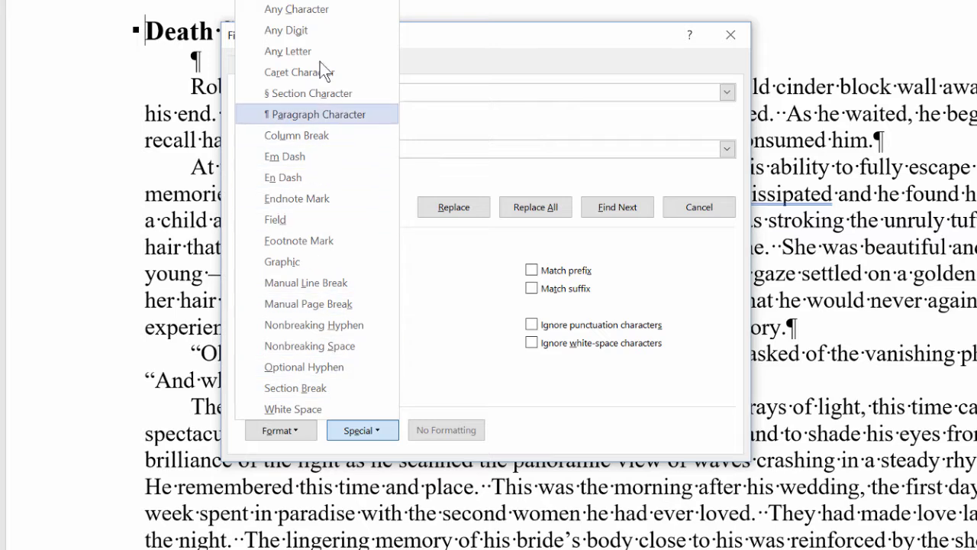
left_click(333, 1)
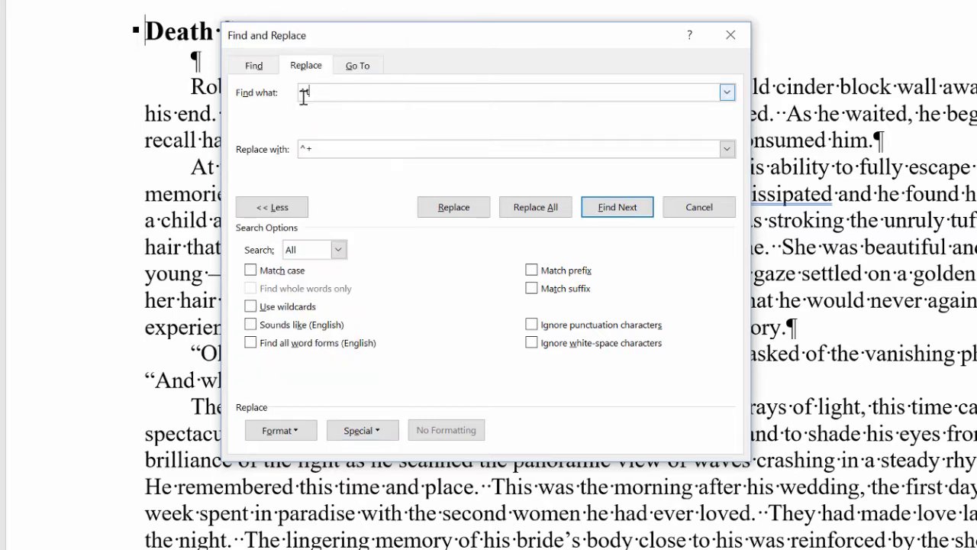
left_click_drag(318, 145, 303, 148)
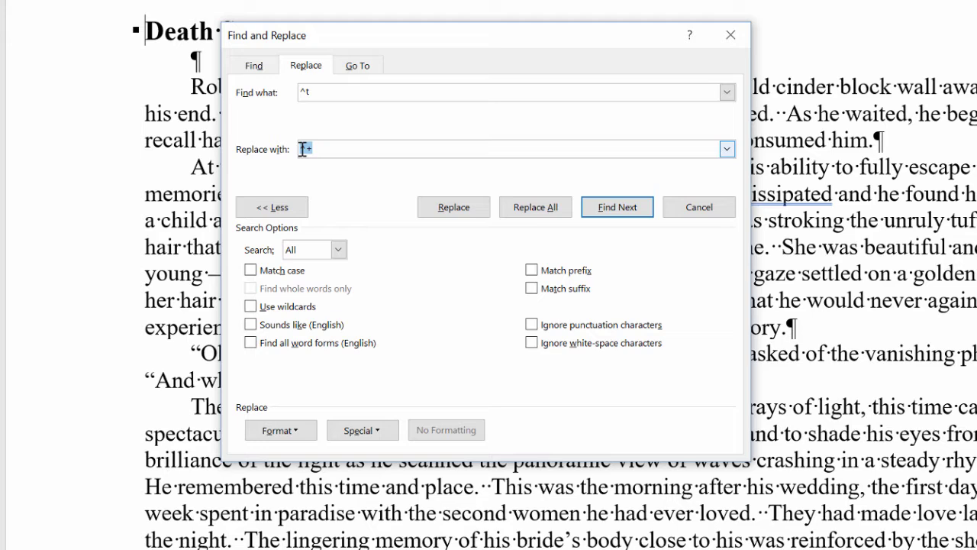
key("Delete")
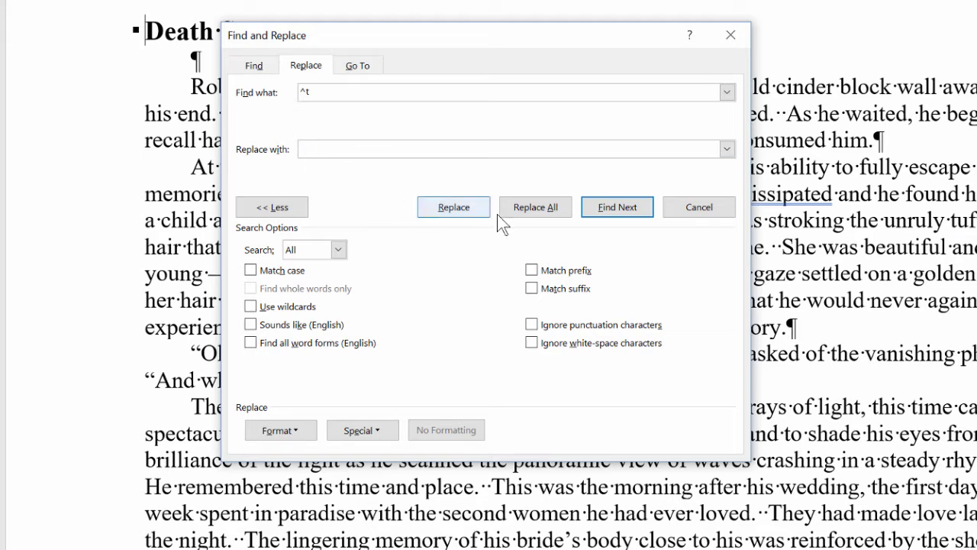
left_click(552, 211)
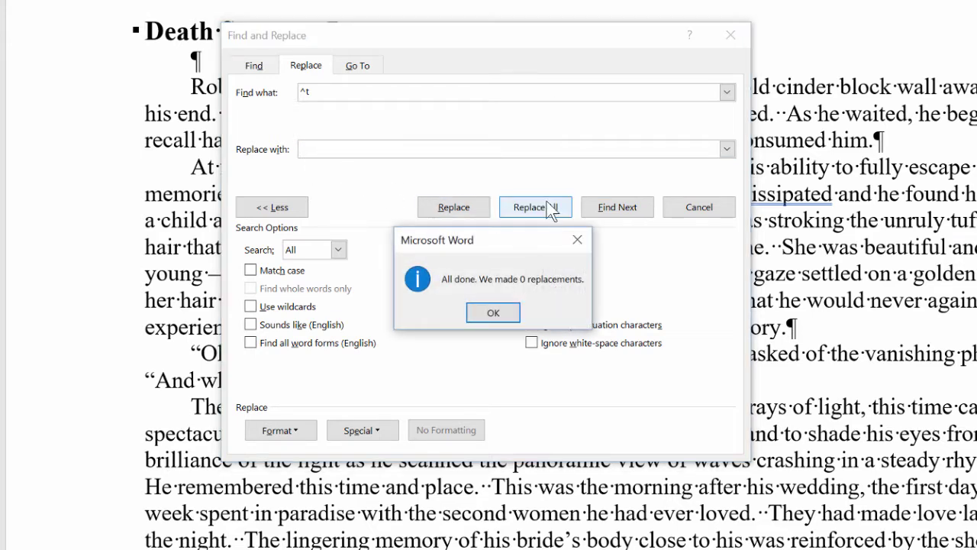
left_click(519, 316)
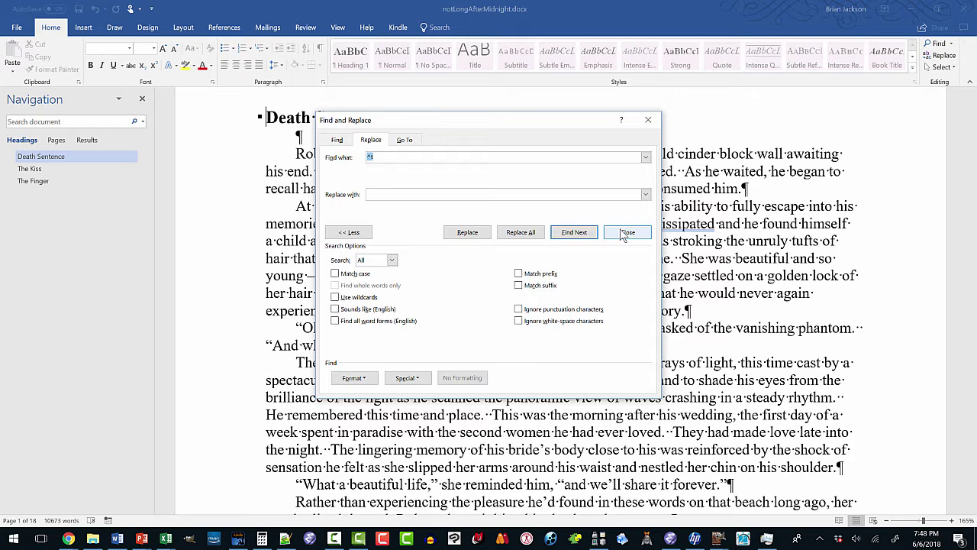
left_click(626, 232)
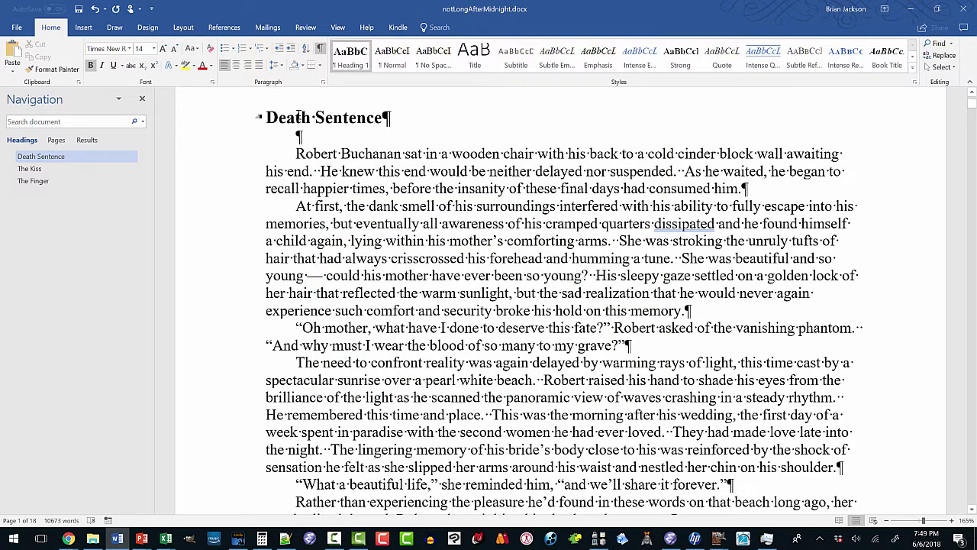
Step: Save the manuscript and save a copy in the same folder as notLongAfterMidnight-traditional.docx
left_click(15, 28)
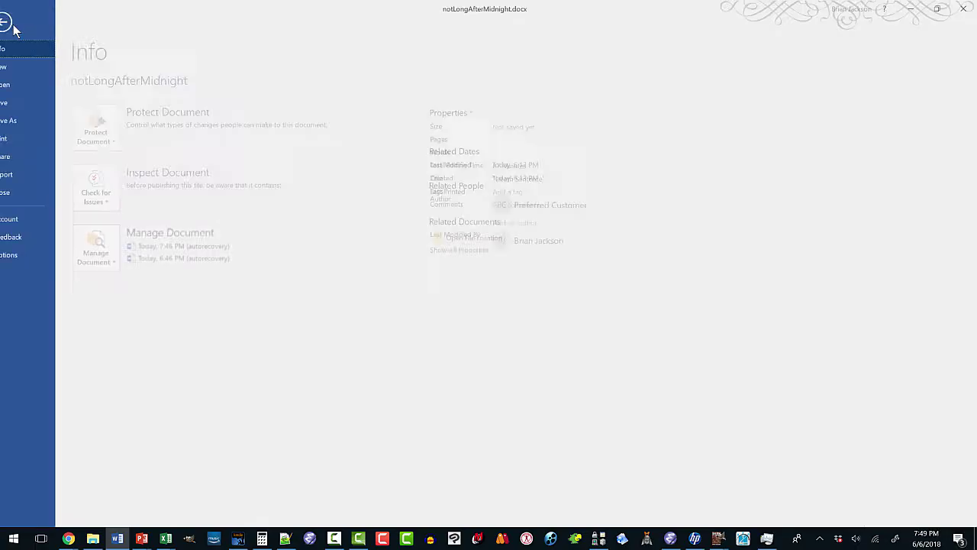
left_click(17, 103)
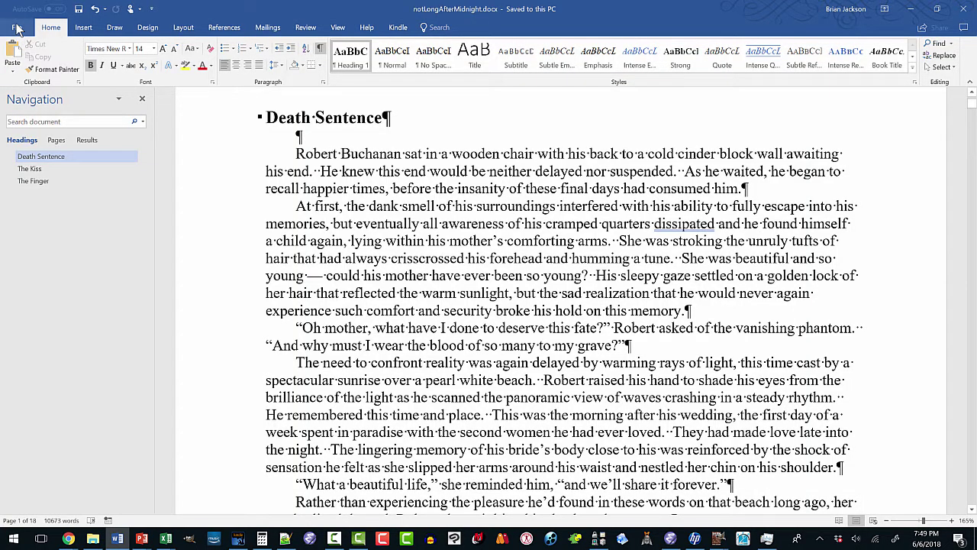
left_click(17, 25)
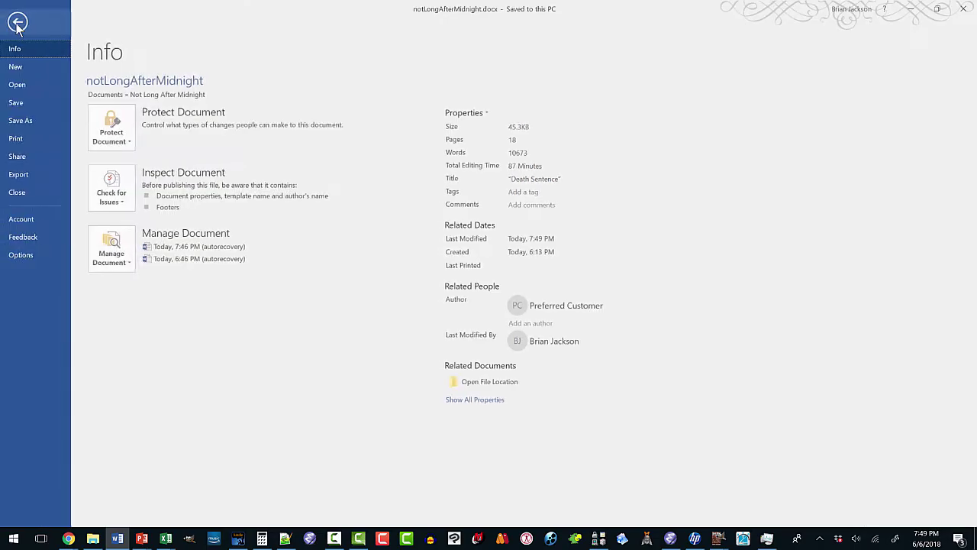
left_click(24, 124)
left_click(127, 214)
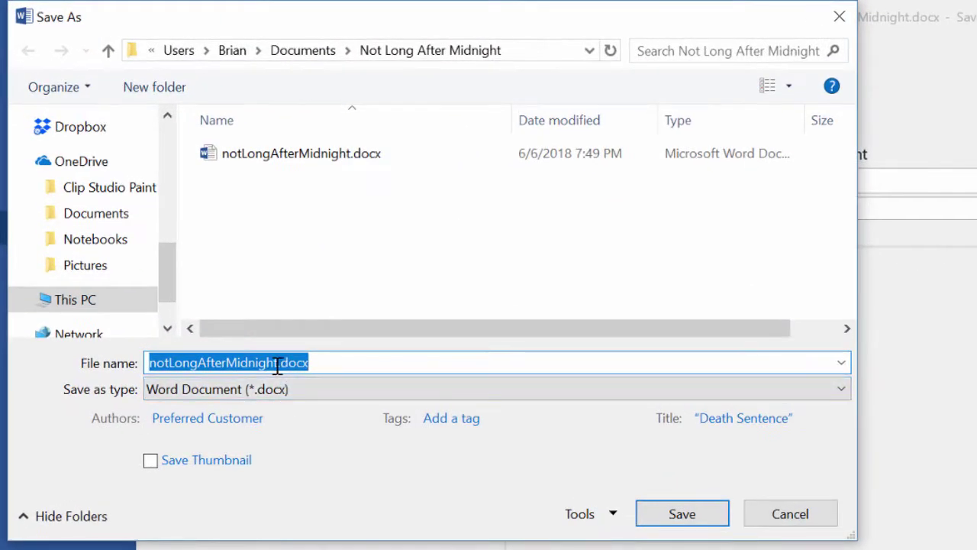
left_click(247, 322)
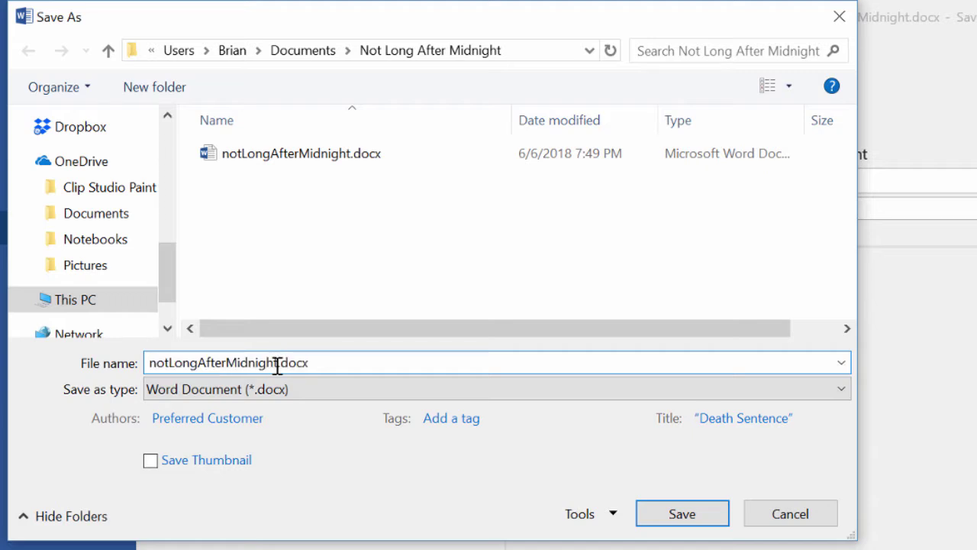
type("2")
type("tradit")
type("ional")
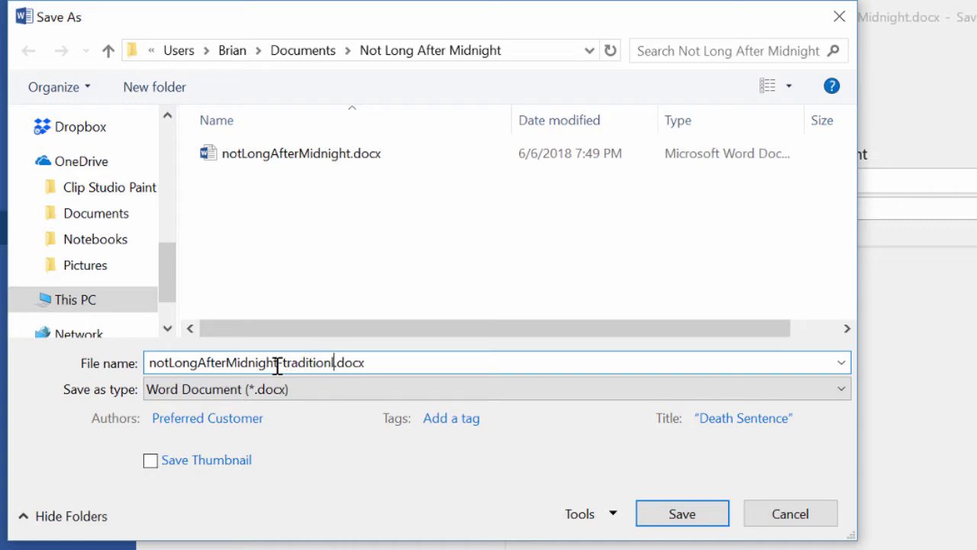
key("Return")
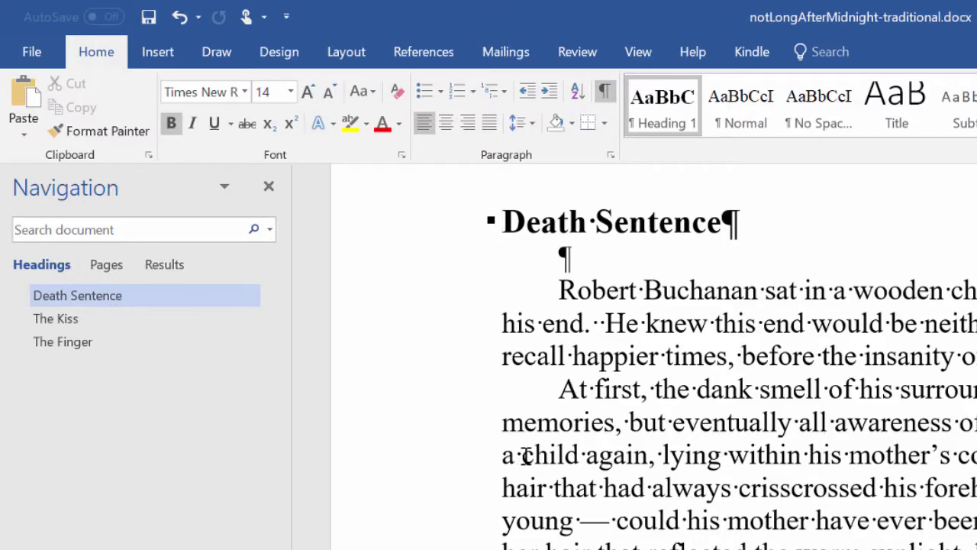
Step: Select the entire manuscript and apply the Normal style to all of its text, including the story titles
key("ctrl+Home")
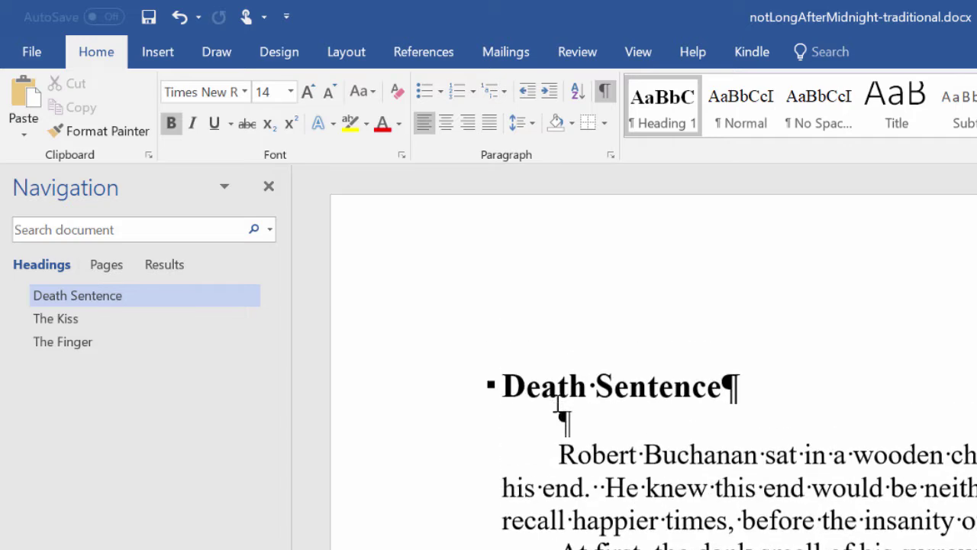
scroll(527, 399, "down", 2)
scroll(535, 403, "up", 2)
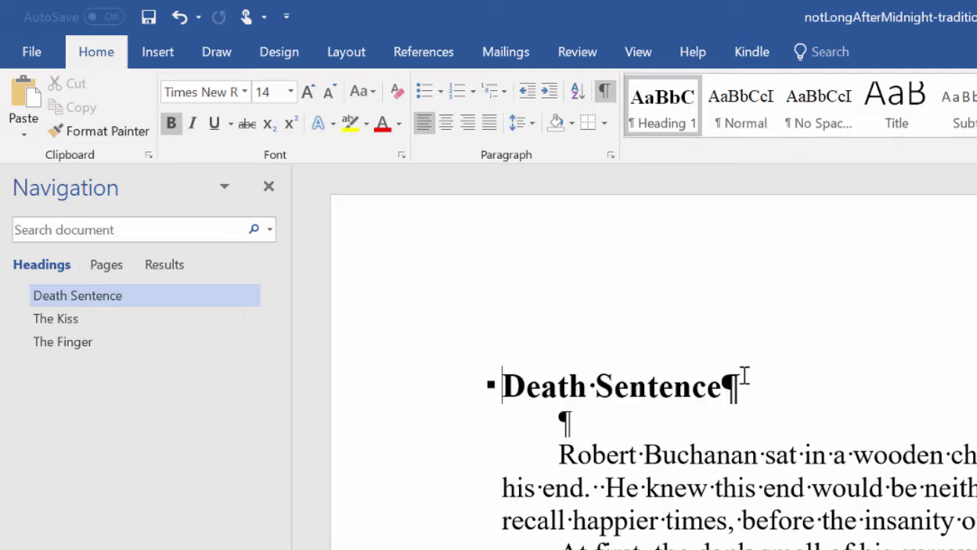
left_click(706, 452)
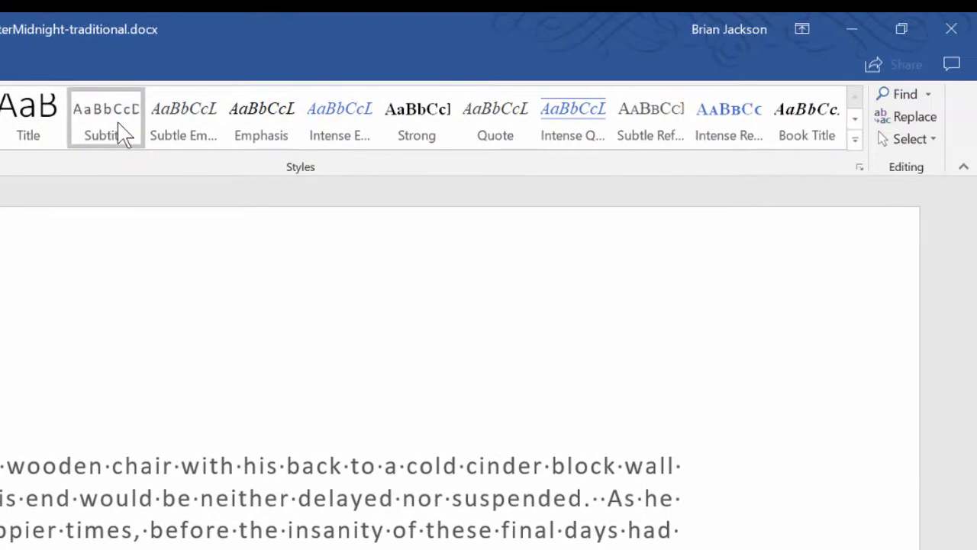
left_click(909, 140)
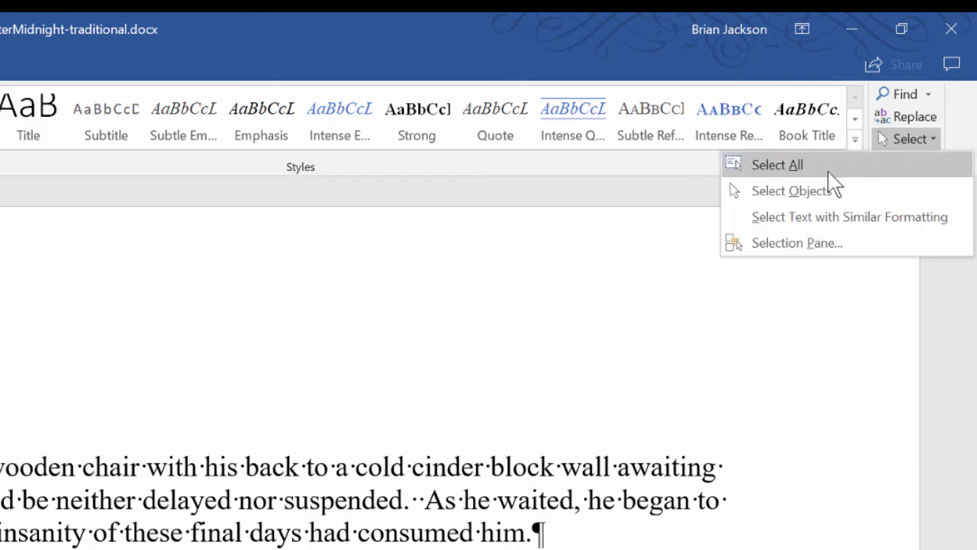
left_click(777, 165)
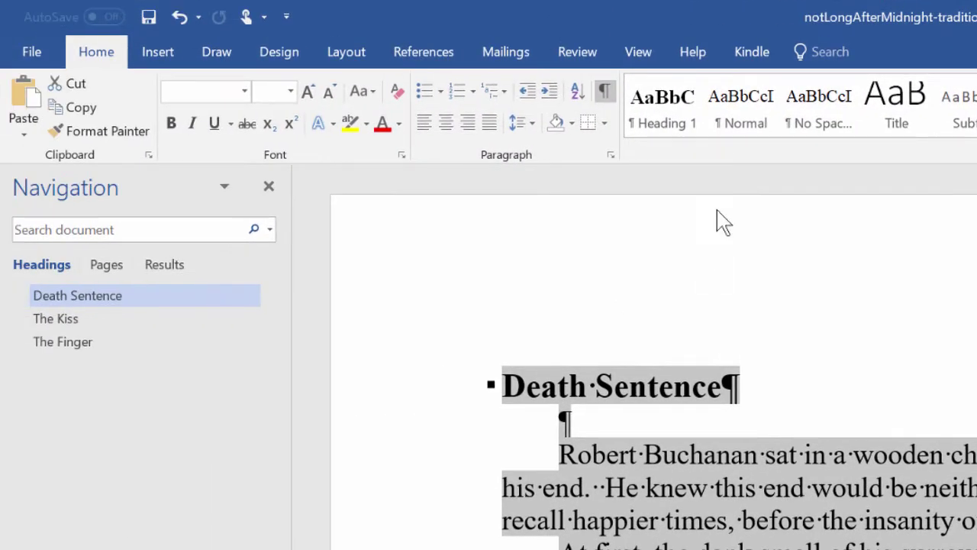
left_click(741, 120)
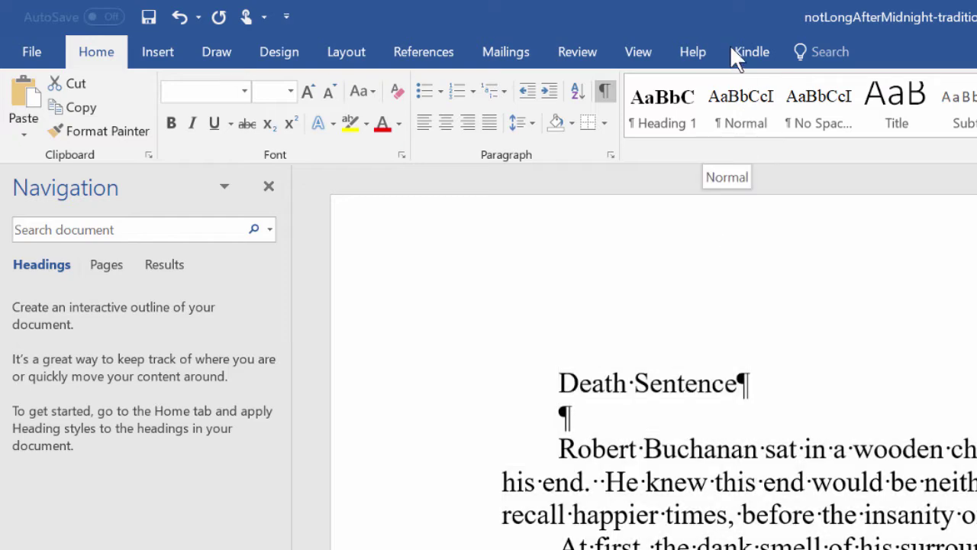
left_click(744, 107)
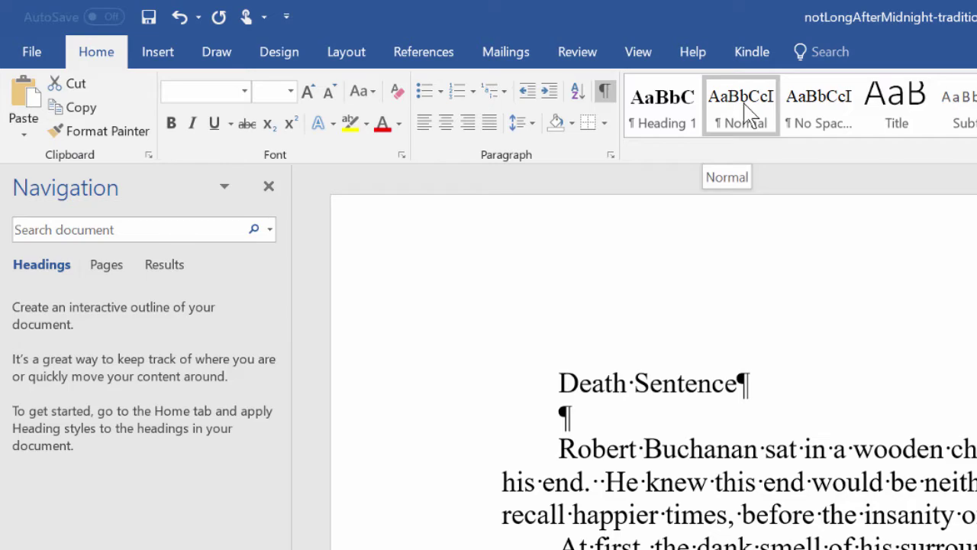
right_click(749, 113)
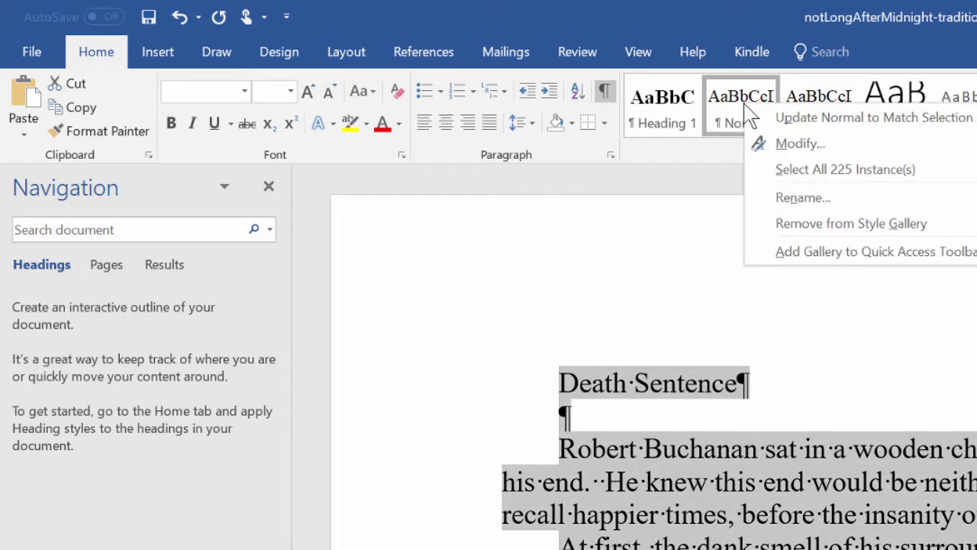
left_click(779, 143)
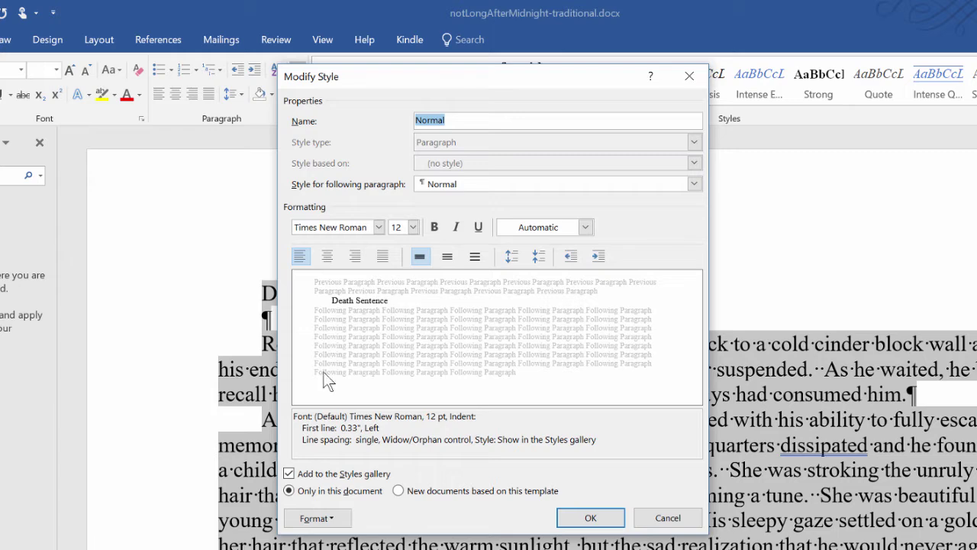
left_click(668, 522)
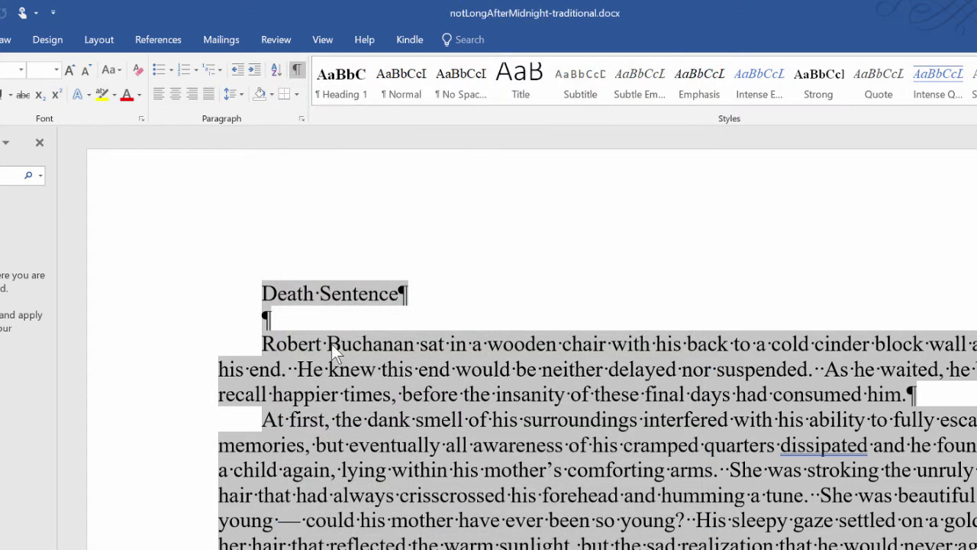
Step: Examine the Normal style's paragraph indentation and spacing settings, including the special indent options, and leave the style as it is
left_click(332, 343)
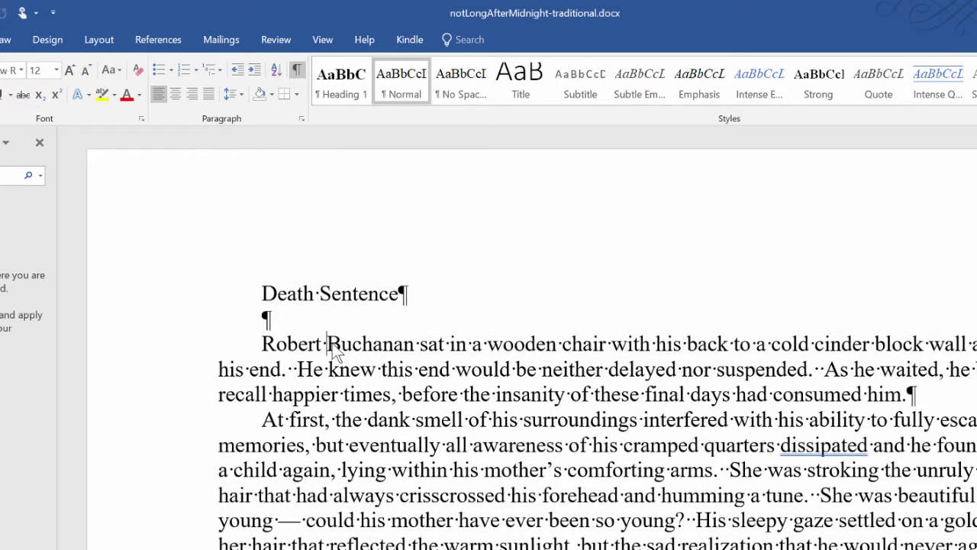
right_click(412, 92)
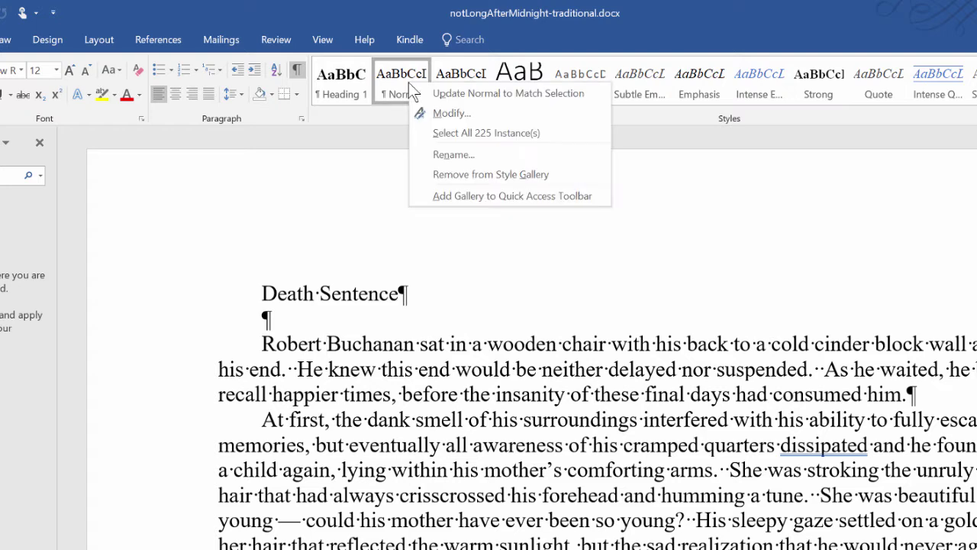
left_click(445, 112)
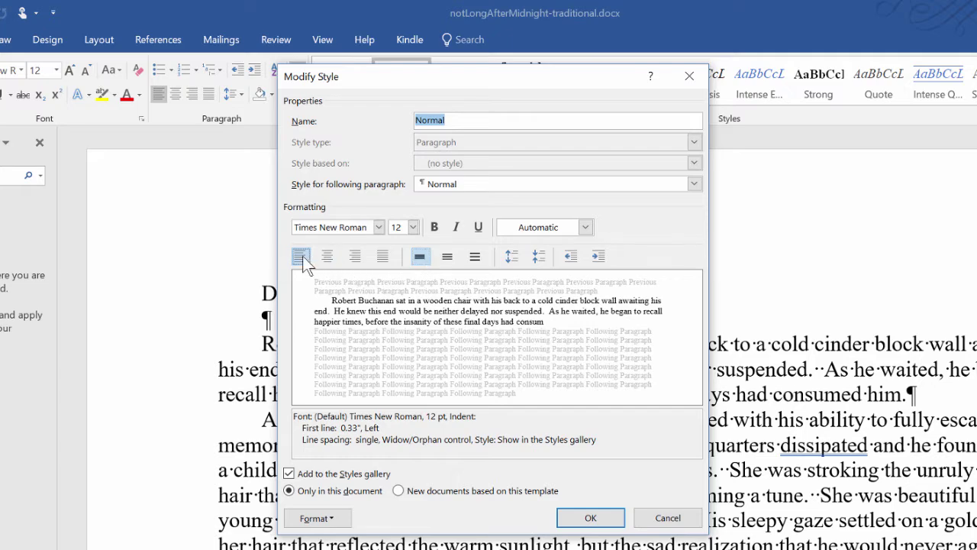
left_click(324, 522)
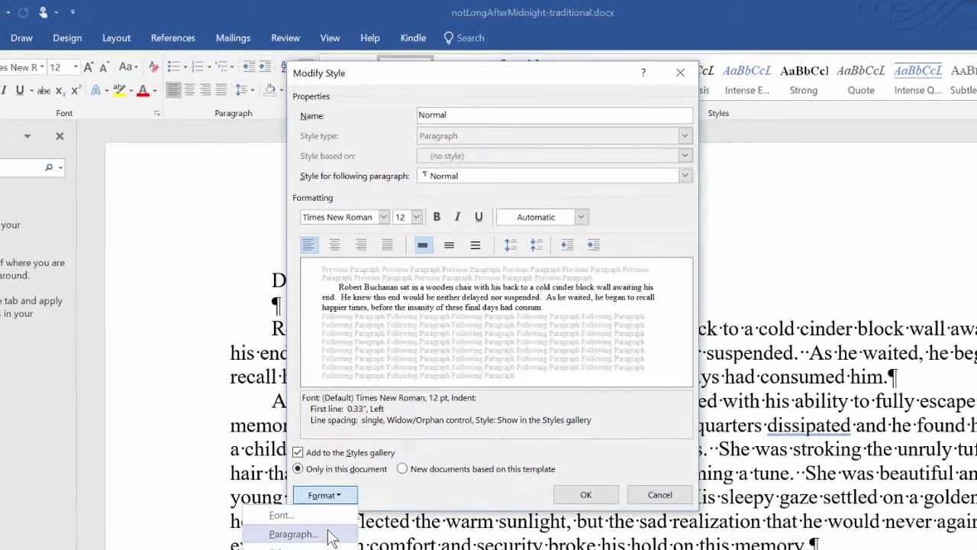
left_click(327, 535)
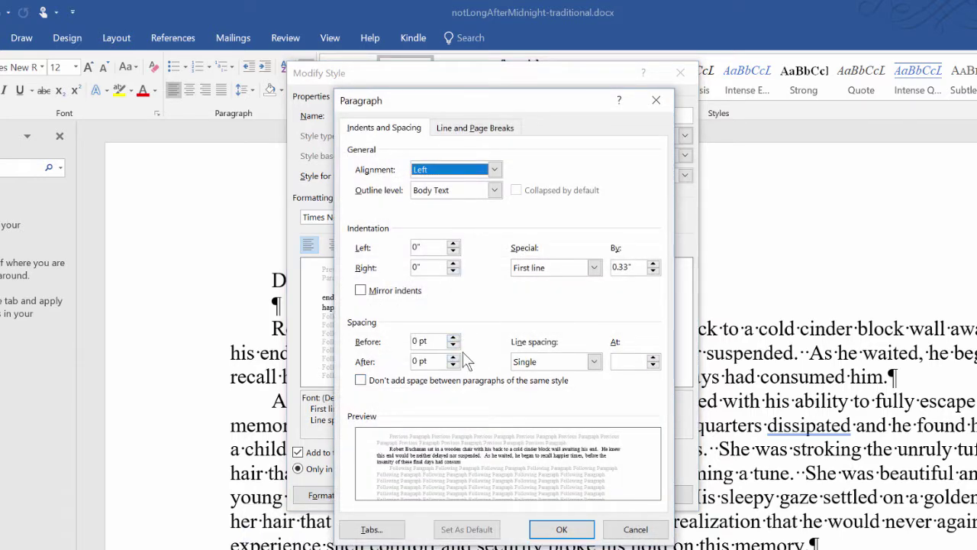
left_click(594, 268)
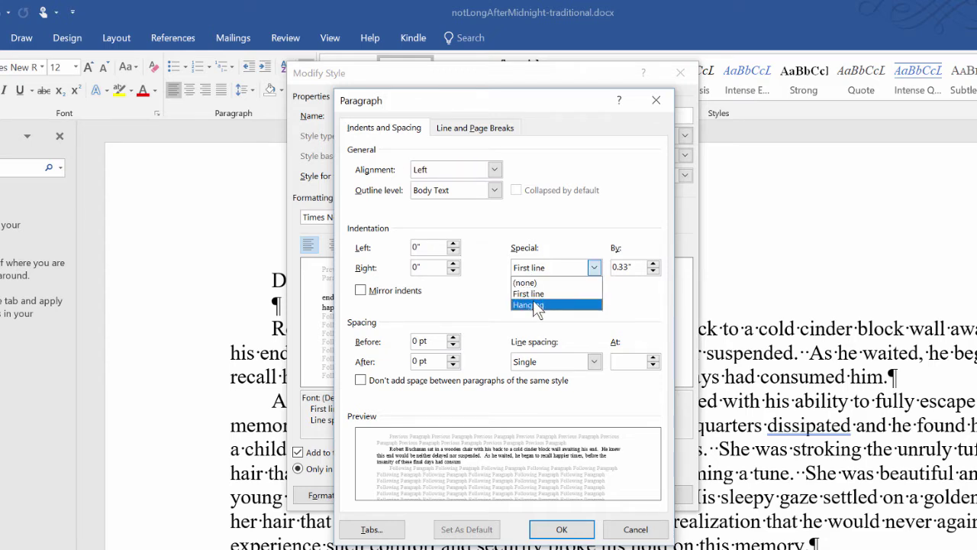
left_click(644, 234)
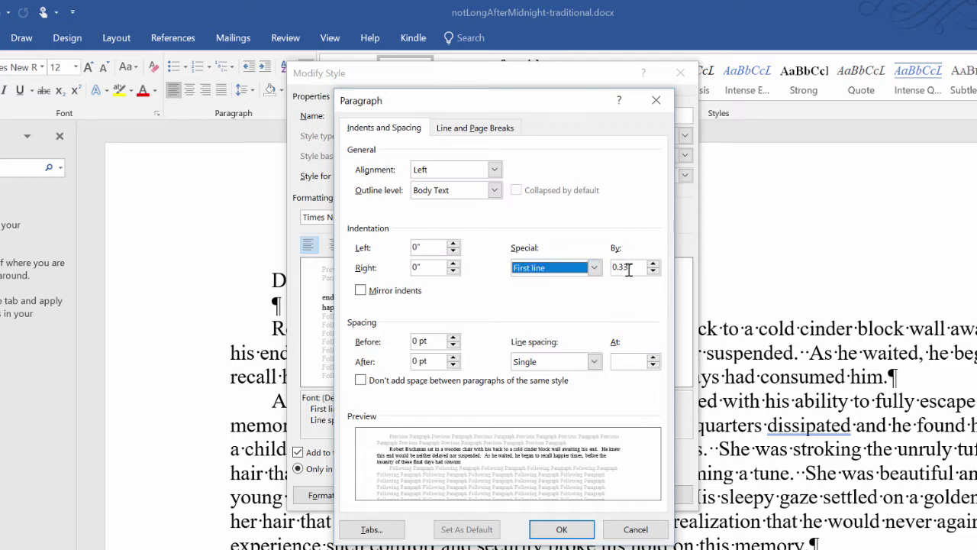
left_click(630, 529)
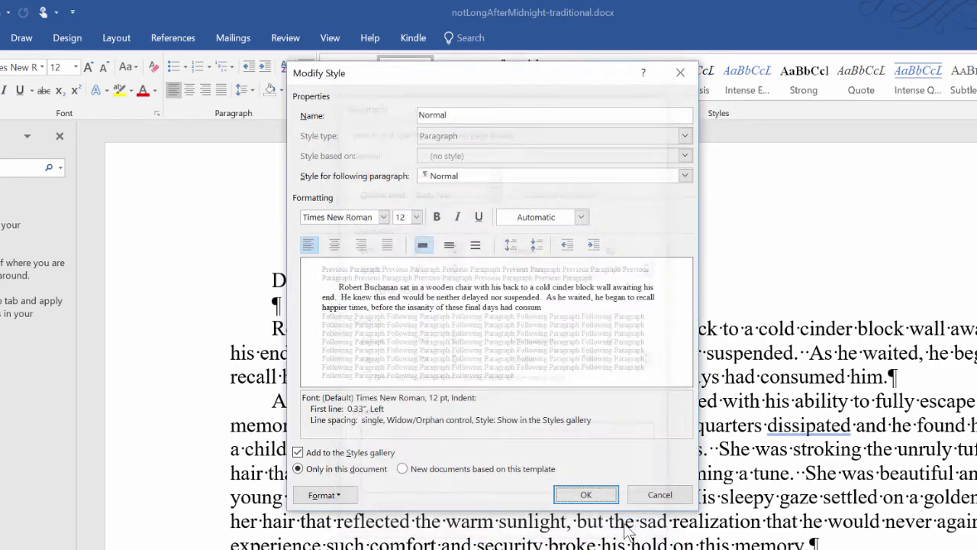
left_click(647, 492)
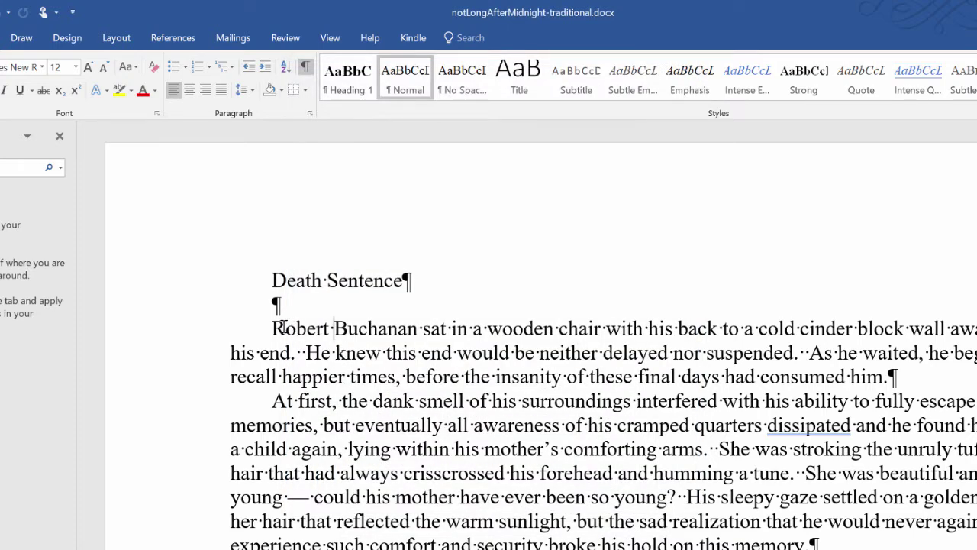
Step: In the Normal style's paragraph settings, set the spacing to 12 pt before and 12 pt after
right_click(400, 81)
left_click(439, 111)
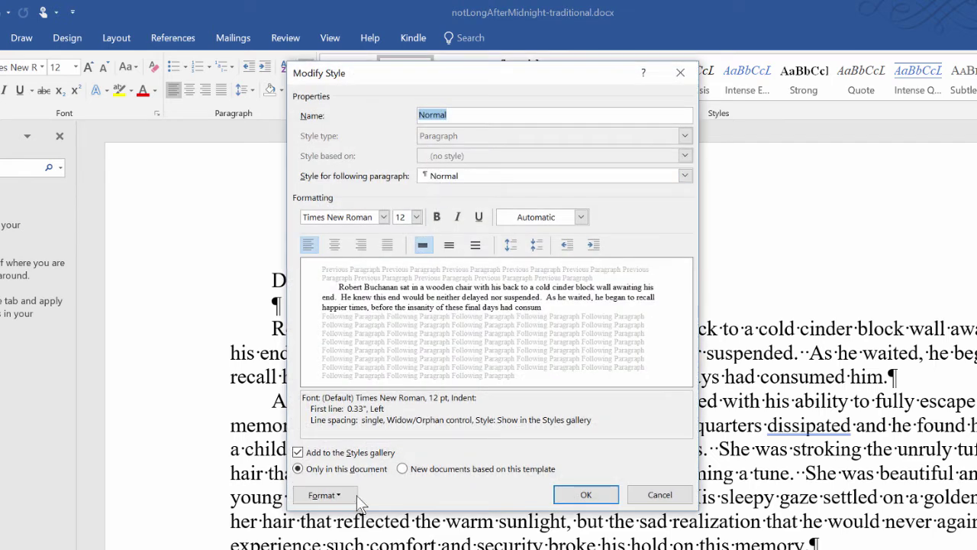
left_click(343, 496)
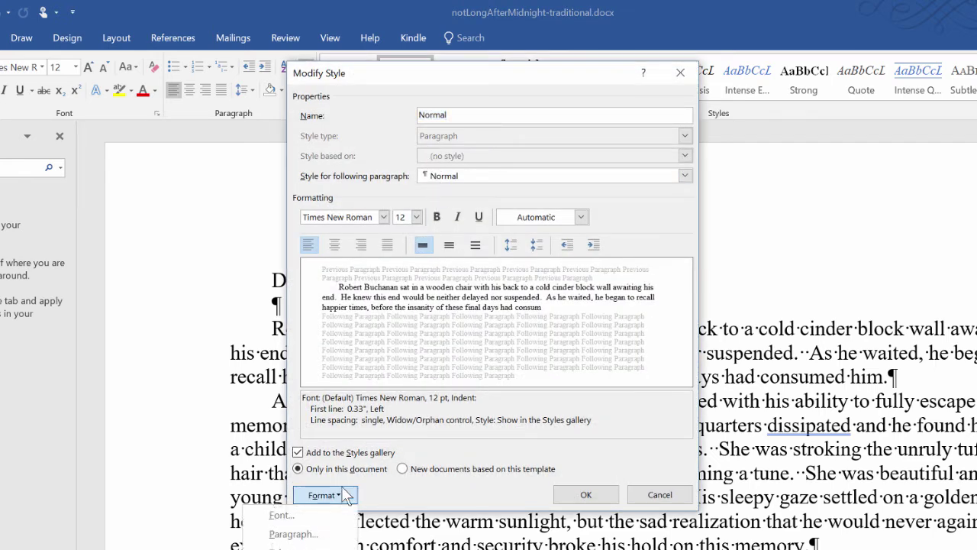
left_click(329, 533)
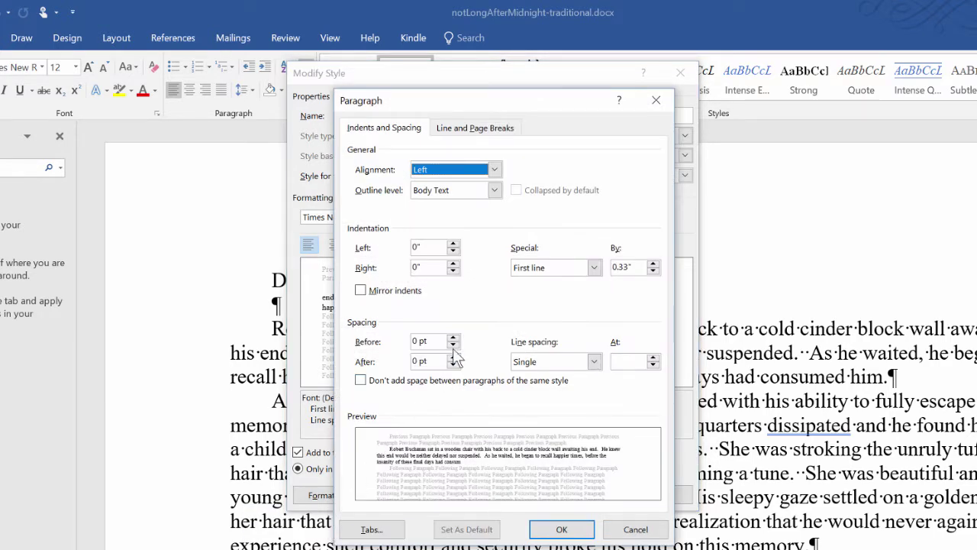
left_click(452, 338)
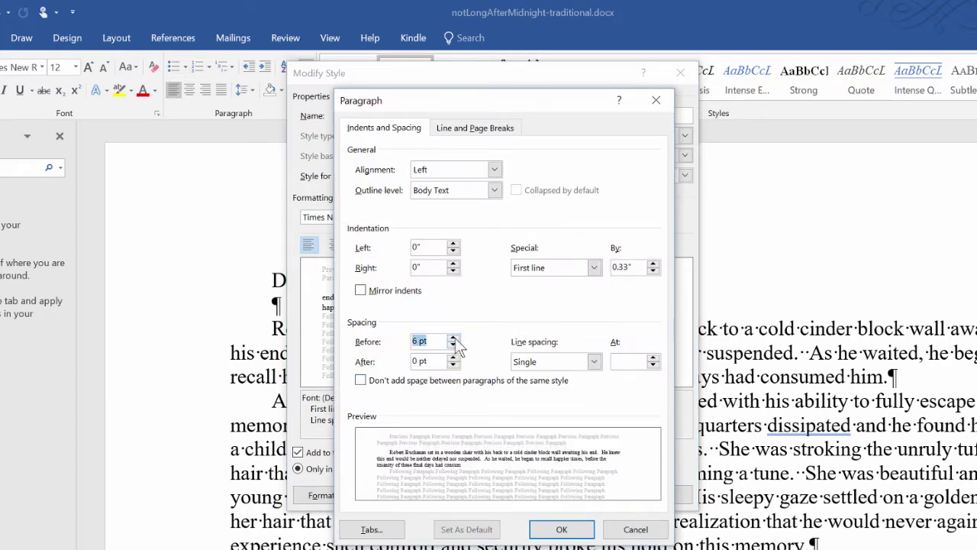
left_click(452, 338)
left_click(454, 357)
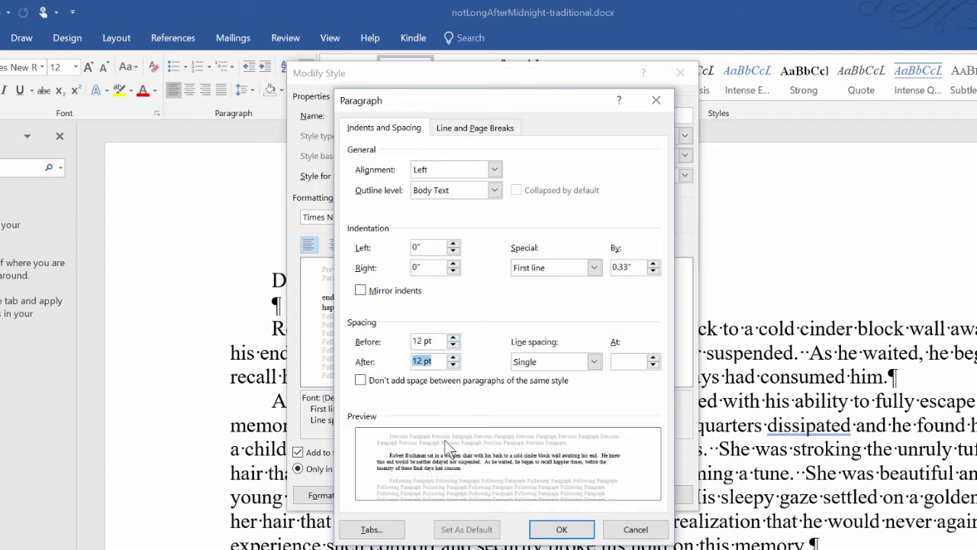
Step: Set the Normal style's special indentation to (none) and apply the modified style to the document
left_click(594, 268)
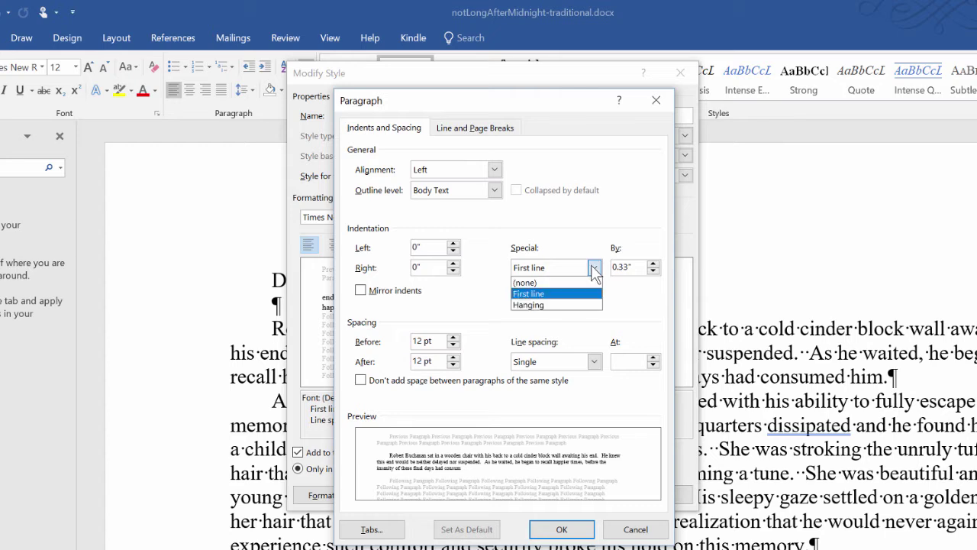
left_click(584, 279)
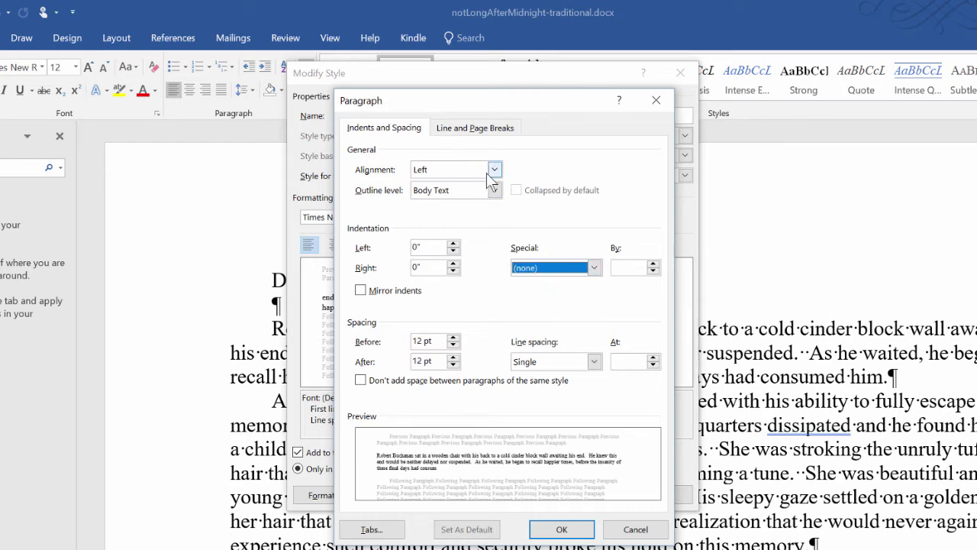
left_click(562, 529)
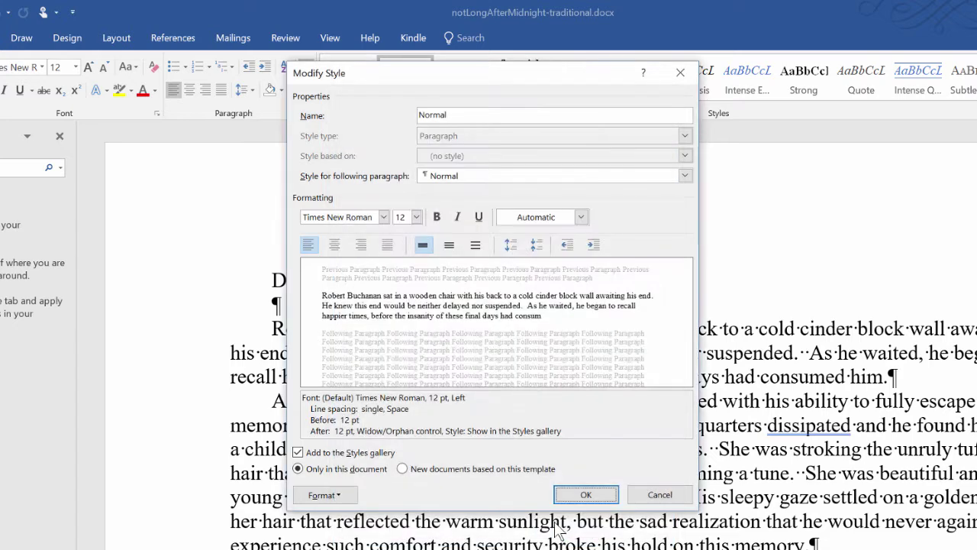
left_click(584, 495)
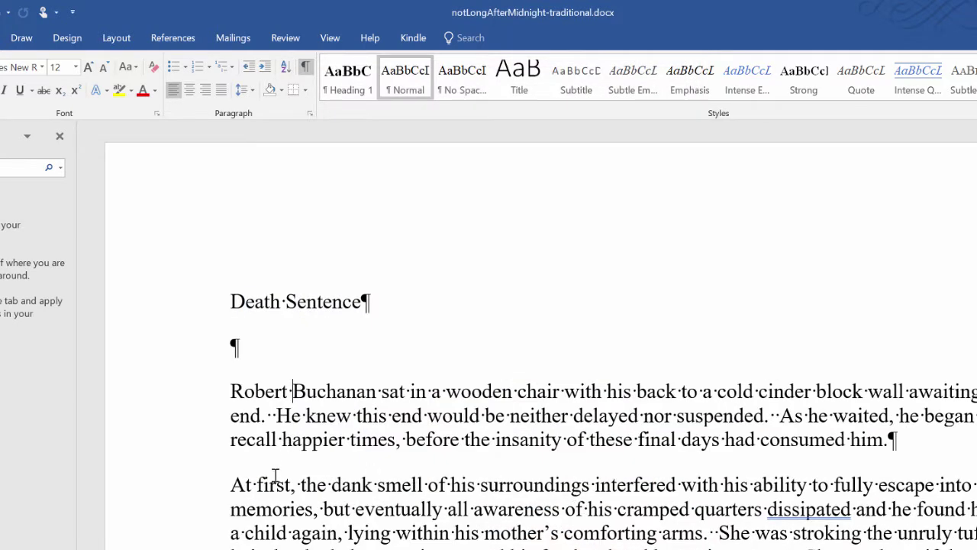
Step: Reopen the Normal style's paragraph settings and set the spacing to 0 pt before and 0 pt after
scroll(277, 467, "down", 1)
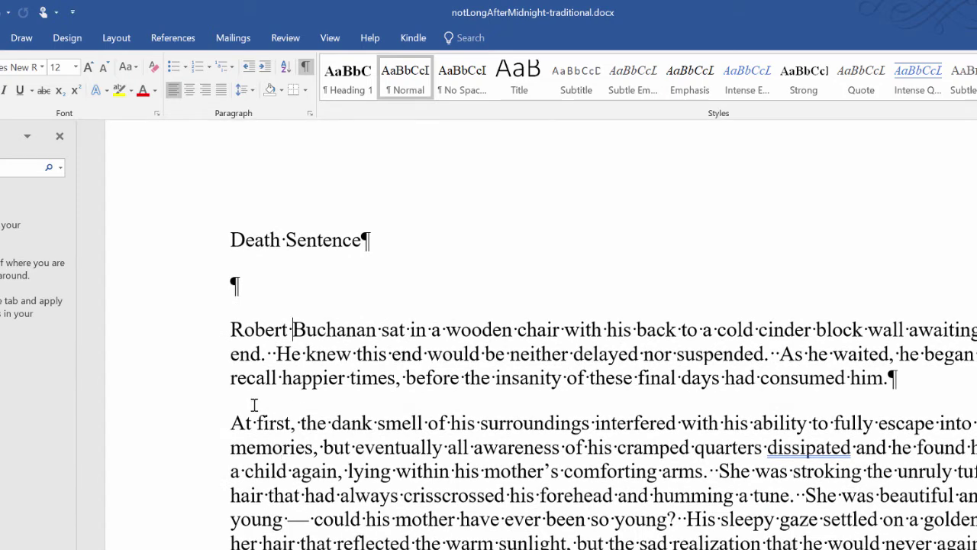
scroll(305, 382, "down", 6)
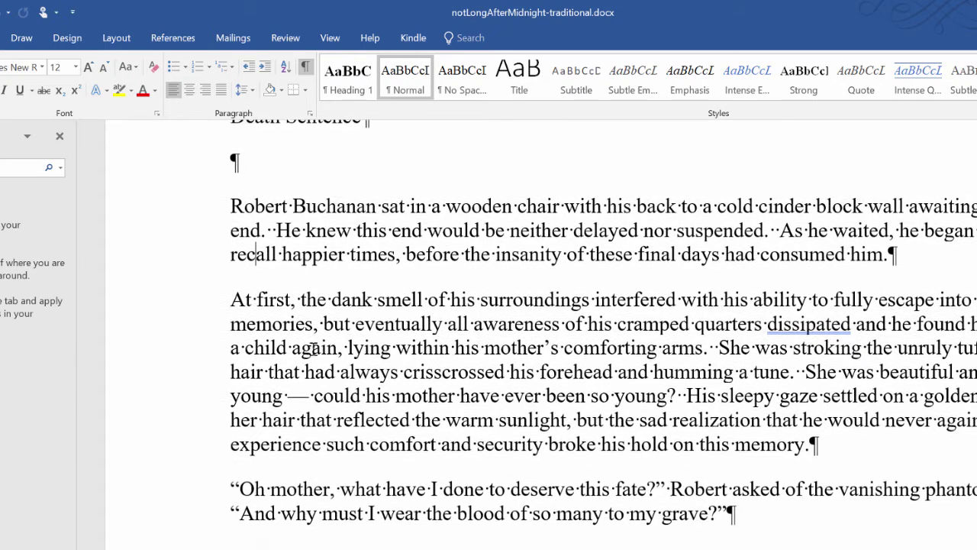
scroll(301, 410, "up", 2)
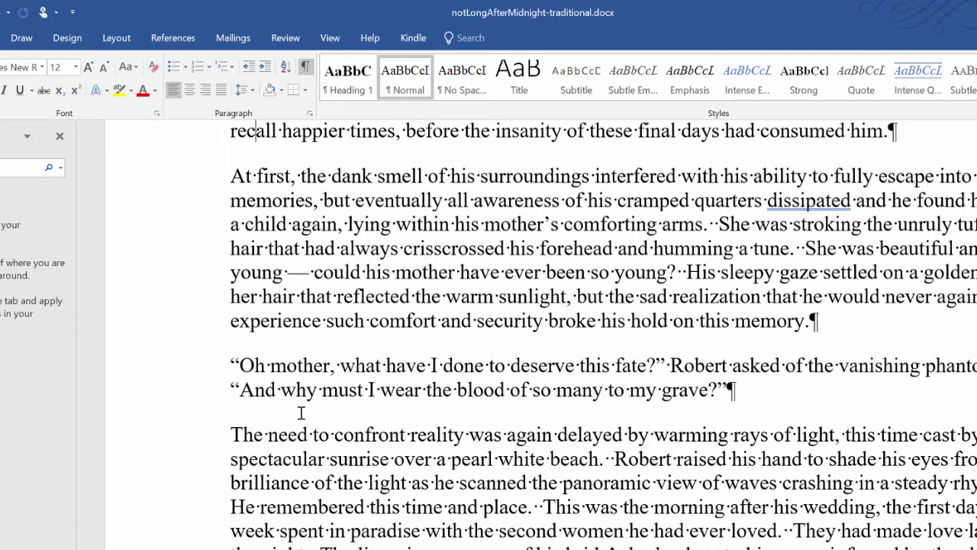
scroll(301, 412, "up", 3)
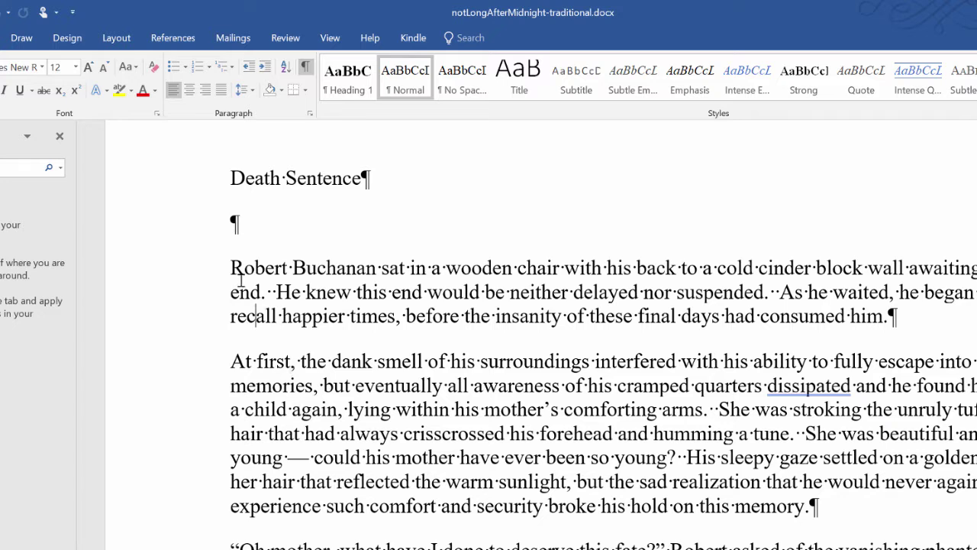
right_click(410, 77)
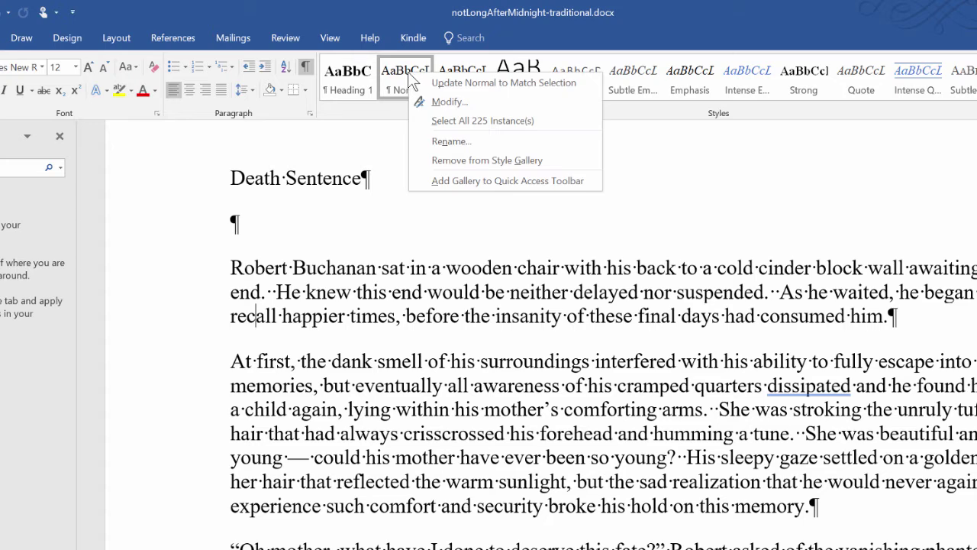
left_click(440, 107)
left_click(321, 495)
left_click(290, 533)
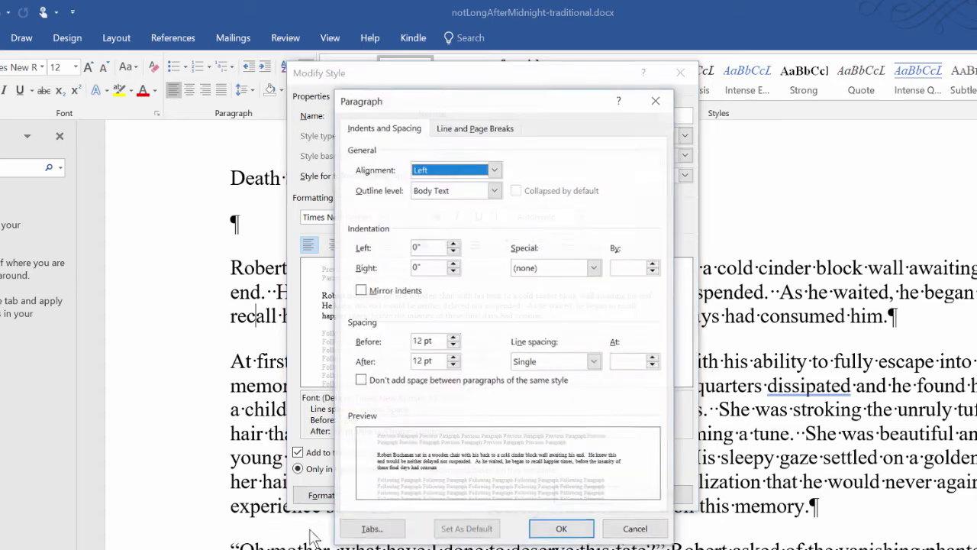
left_click(453, 337)
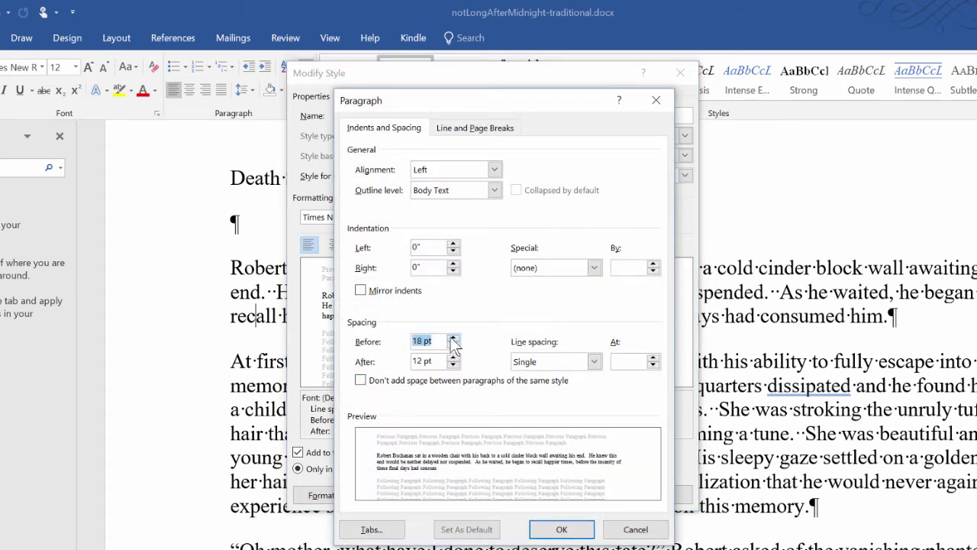
left_click(453, 337)
left_click(453, 346)
left_click(453, 346)
left_click(453, 346)
left_click(453, 346)
left_click(453, 365)
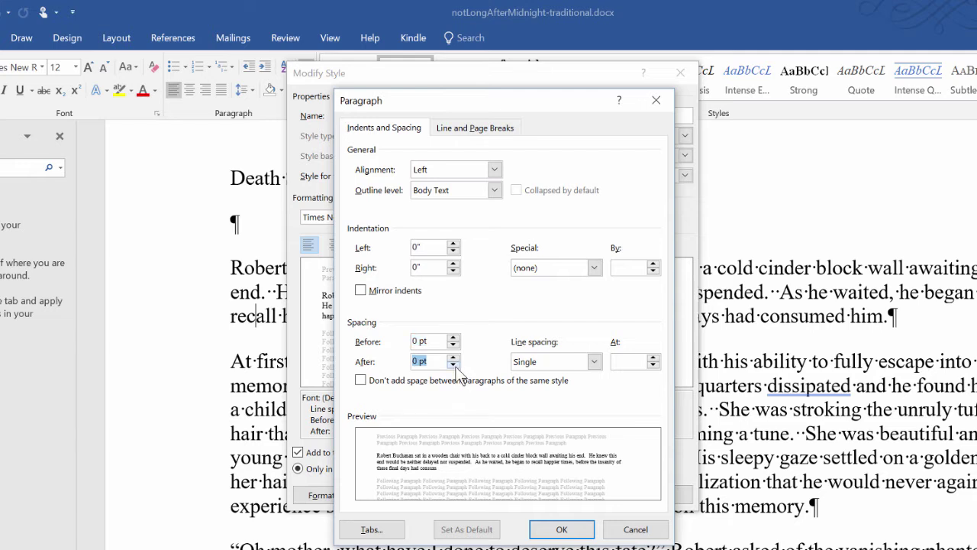
Step: Give the Normal style a special First line indent of 0.33" and apply the modified style to the document
left_click(593, 268)
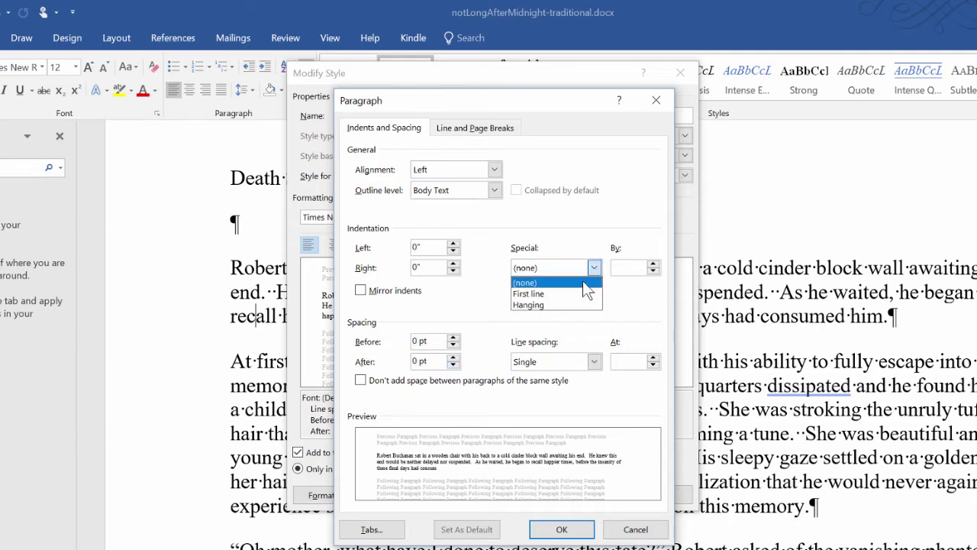
left_click(574, 294)
left_click(626, 267)
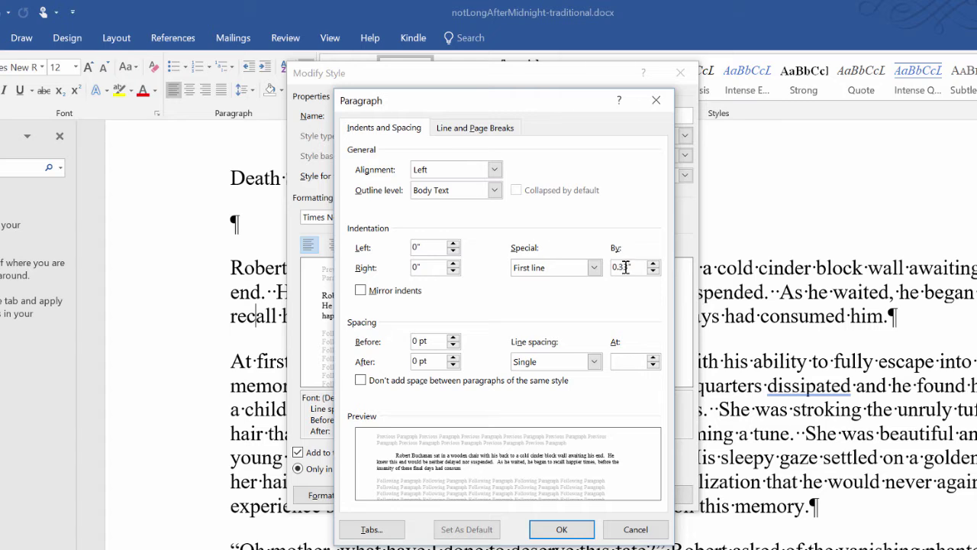
type("0.33")
left_click(580, 527)
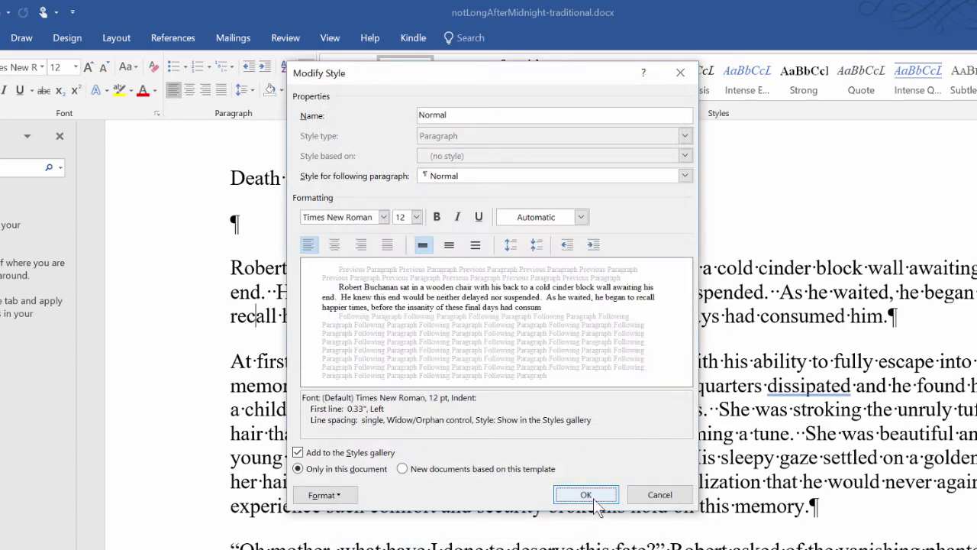
left_click(593, 500)
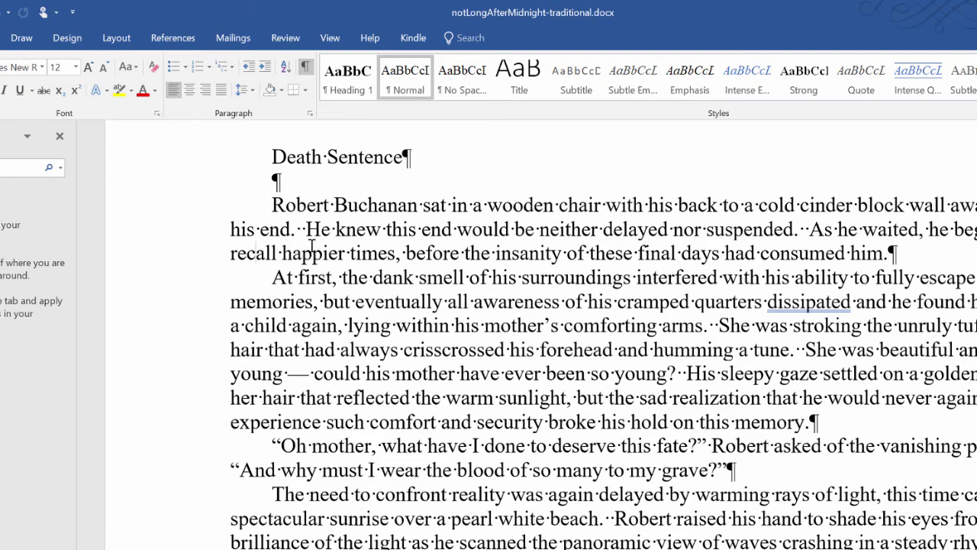
Step: Modify the Heading 1 style's paragraph settings, leaving font size and special indent as they are and setting the spacing after to 12 pt
scroll(312, 246, "up", 2)
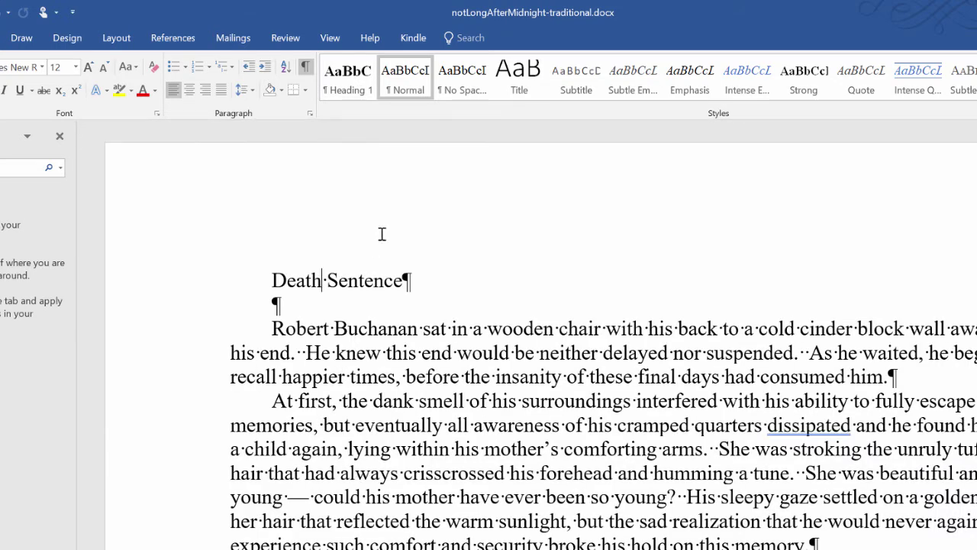
left_click(351, 80)
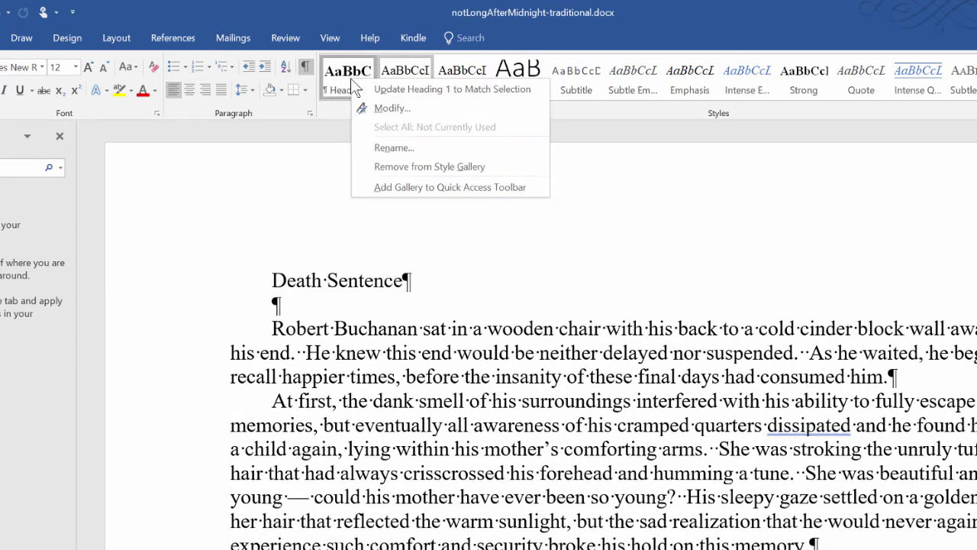
left_click(400, 108)
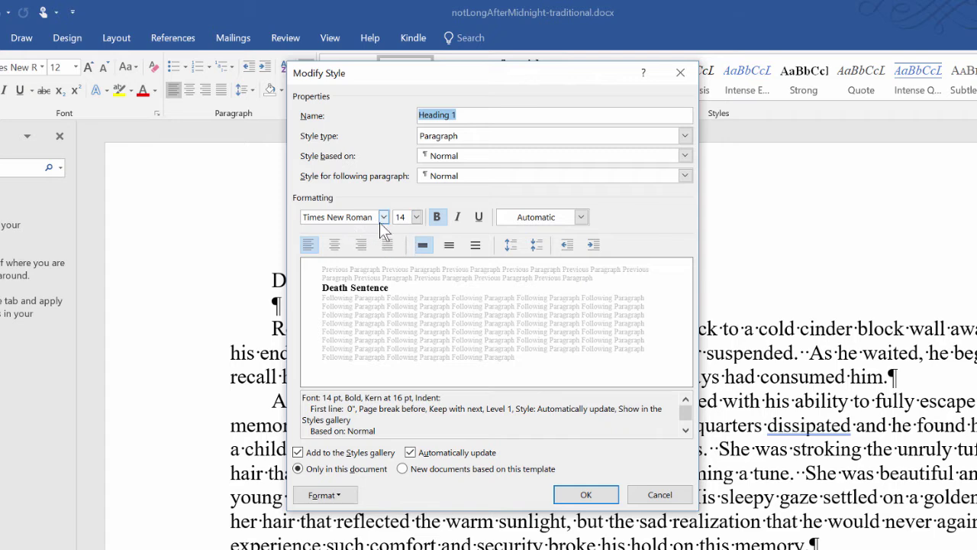
left_click(417, 216)
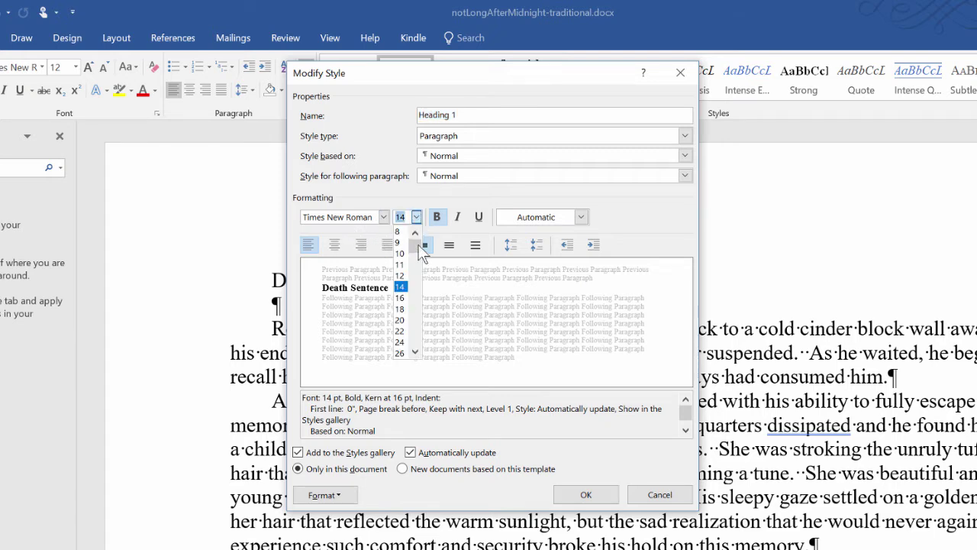
left_click(412, 199)
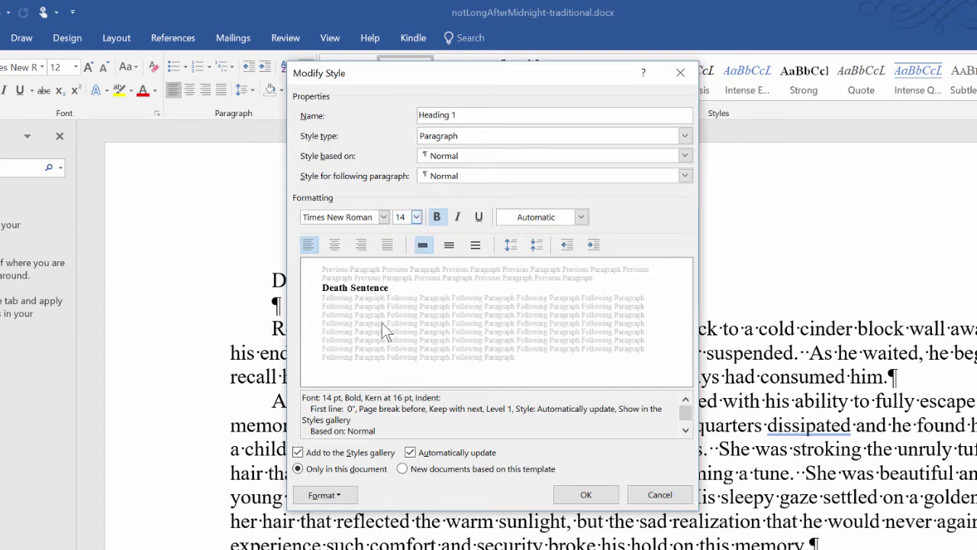
left_click(339, 496)
left_click(334, 534)
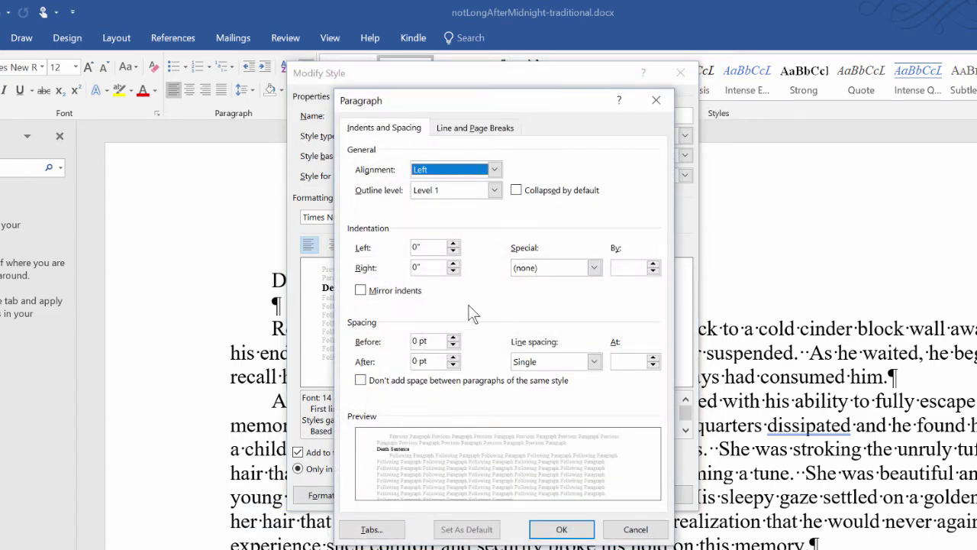
left_click(596, 267)
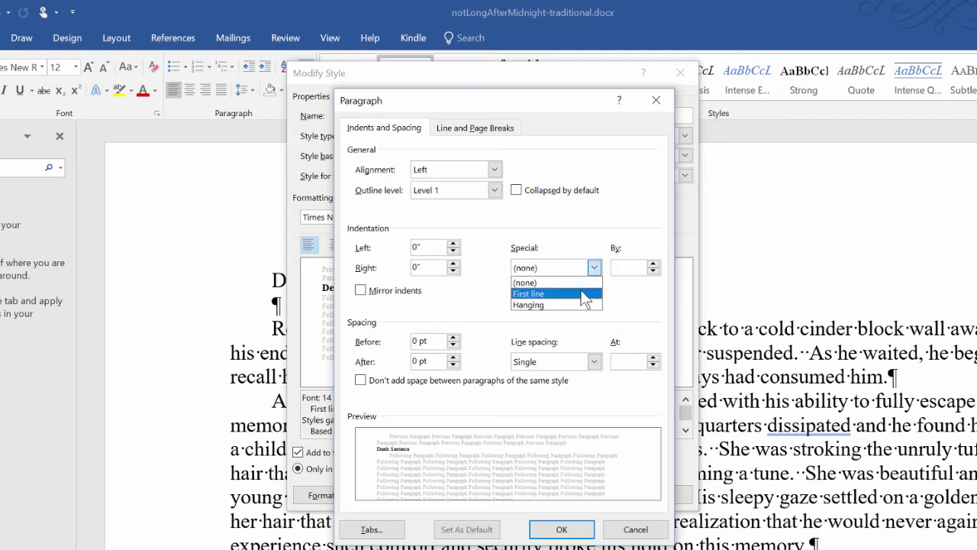
key("Escape")
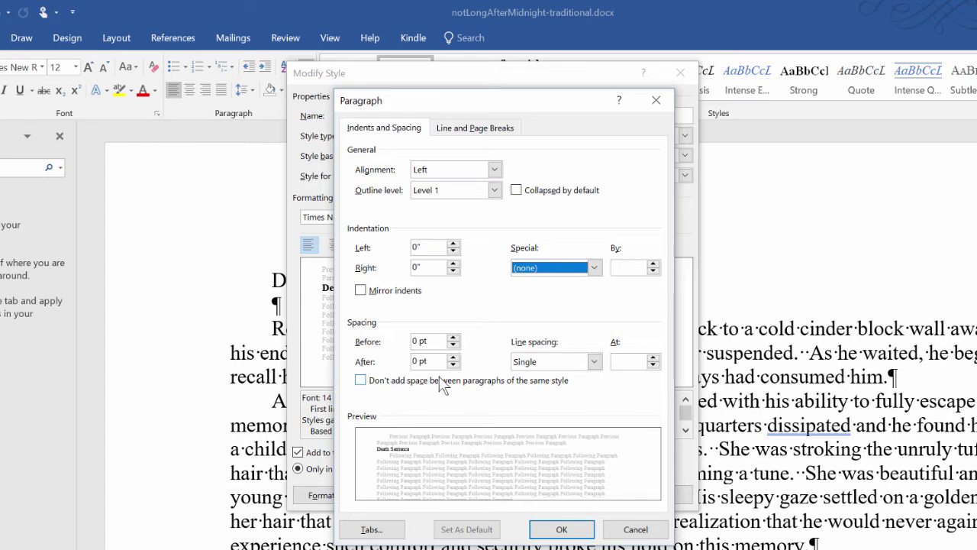
left_click(453, 357)
left_click(453, 358)
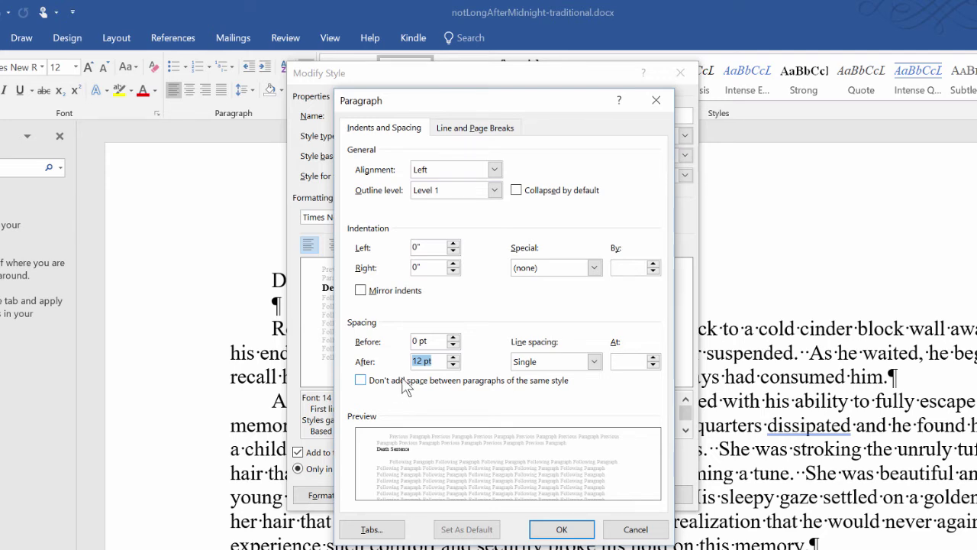
Step: Review Heading 1's line and page break options, keep Page break before enabled, and save the style changes
left_click(459, 128)
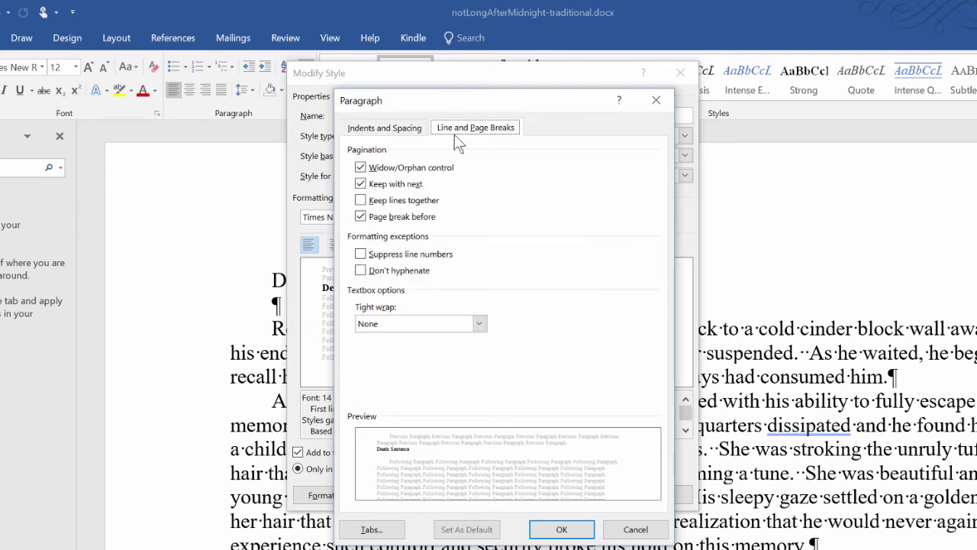
left_click(402, 126)
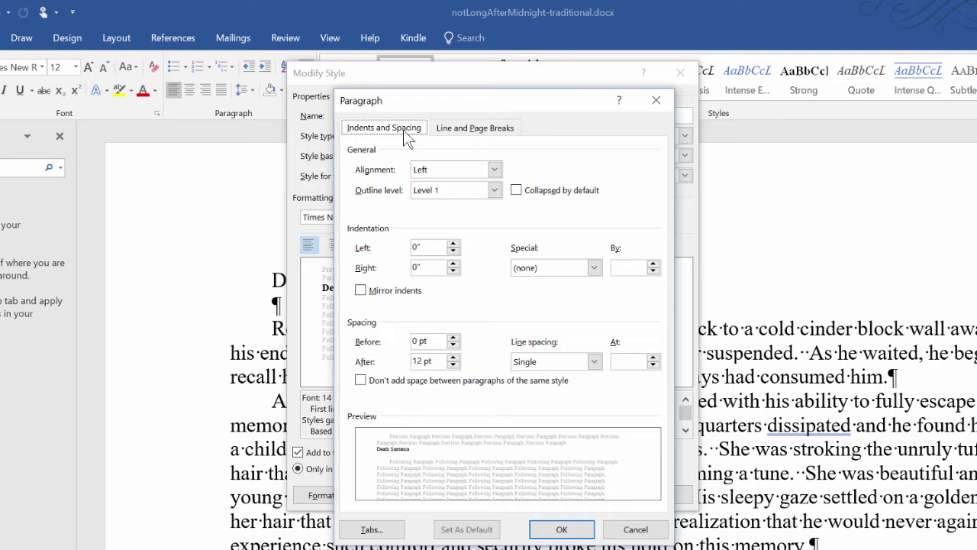
left_click(452, 131)
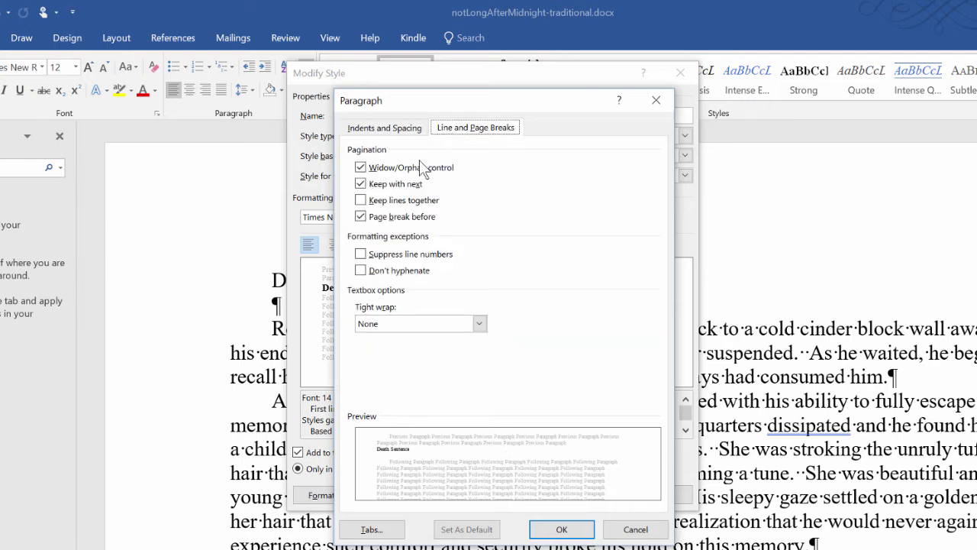
left_click(362, 217)
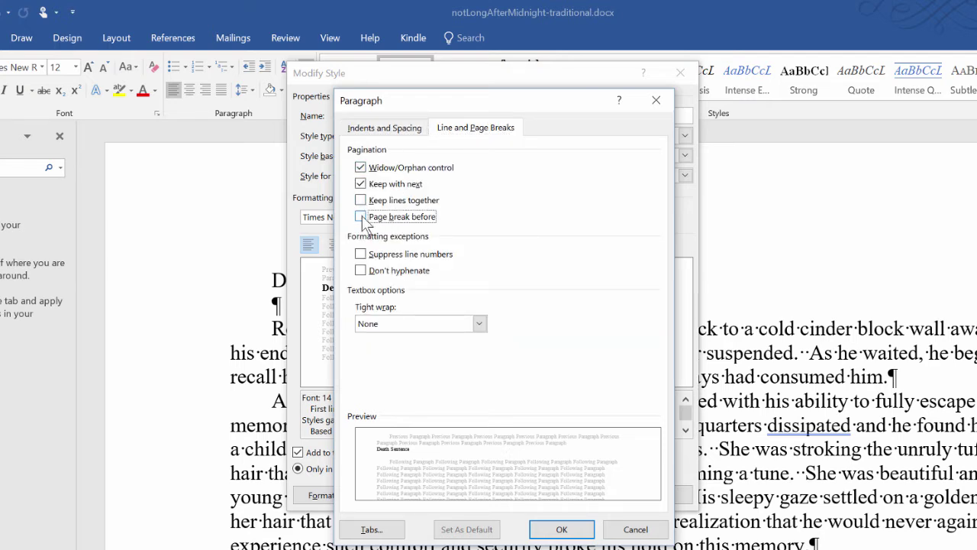
left_click(362, 218)
left_click(562, 530)
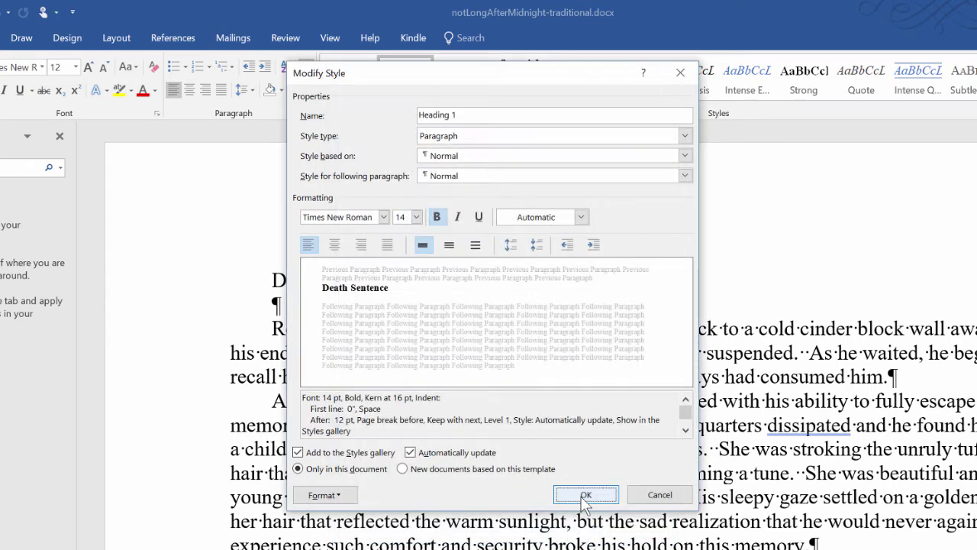
left_click(585, 495)
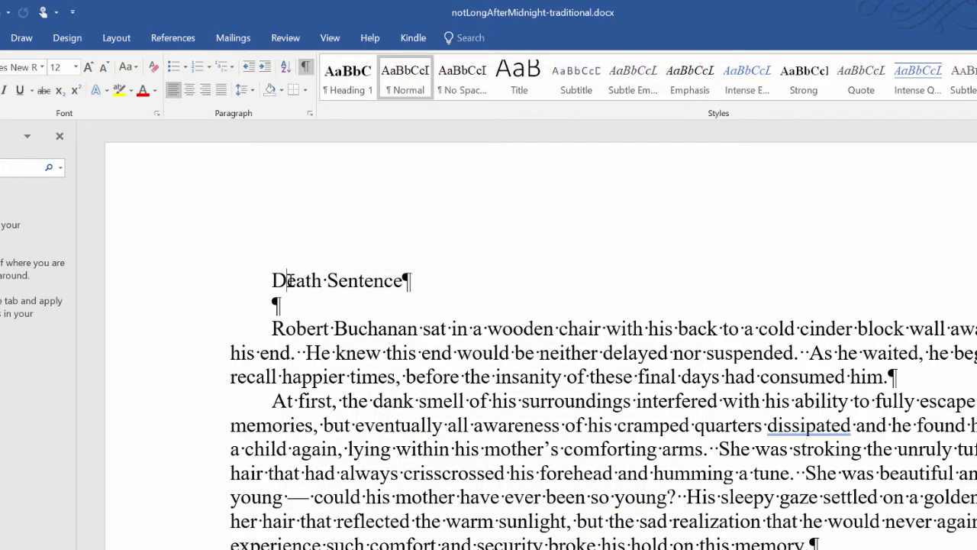
Step: Apply the Heading 1 style to the "Death Sentence" title and delete the empty paragraph below it
left_click(342, 82)
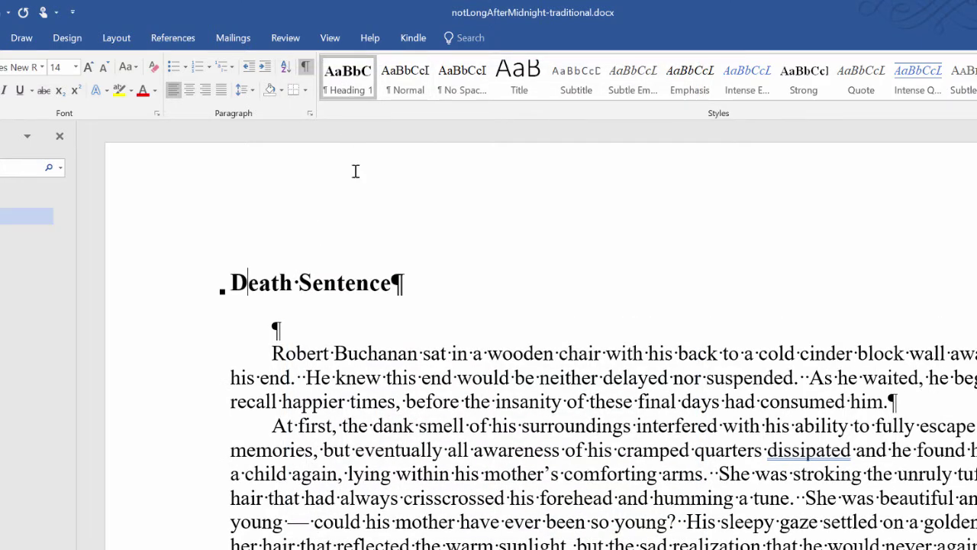
left_click(284, 330)
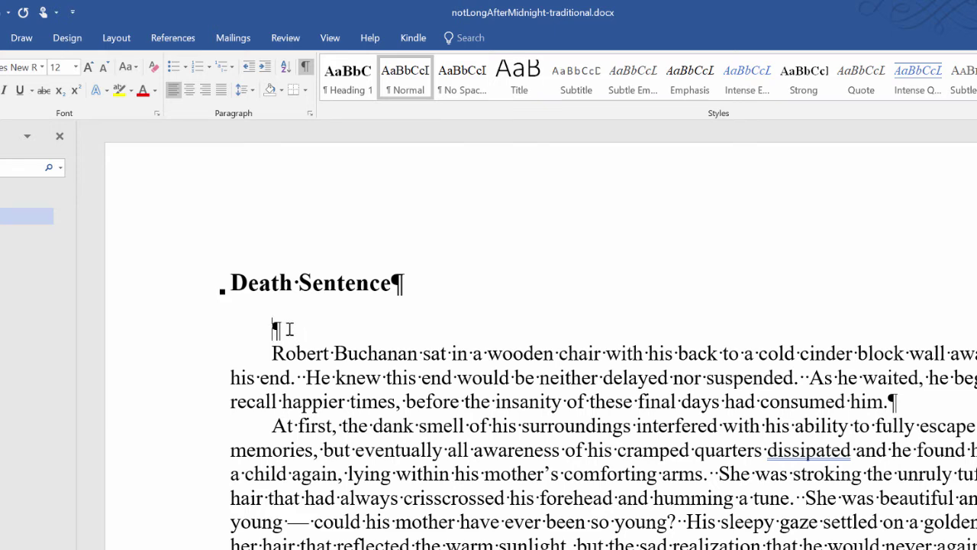
key("Delete")
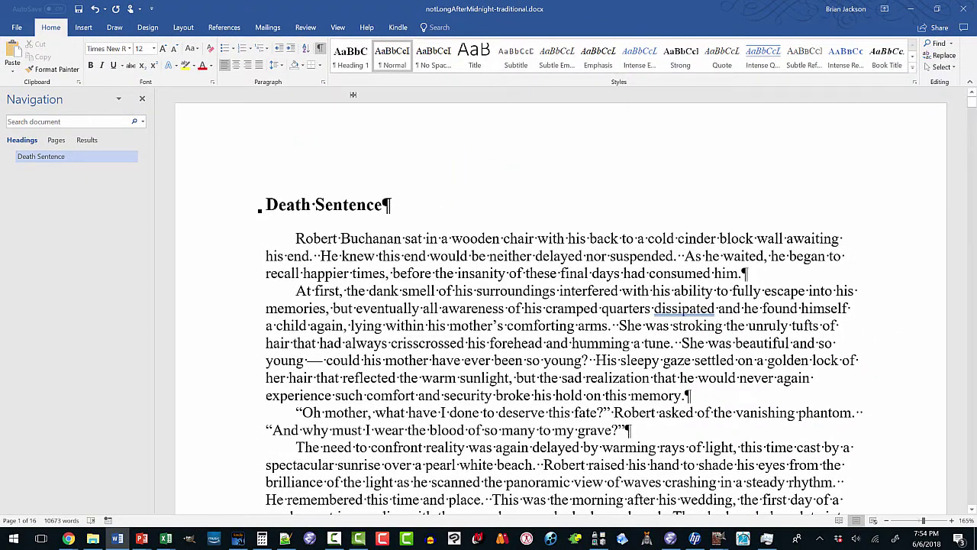
Step: Check which styles are applied to the "Death Sentence" title and to the story's first body paragraph
left_click(328, 204)
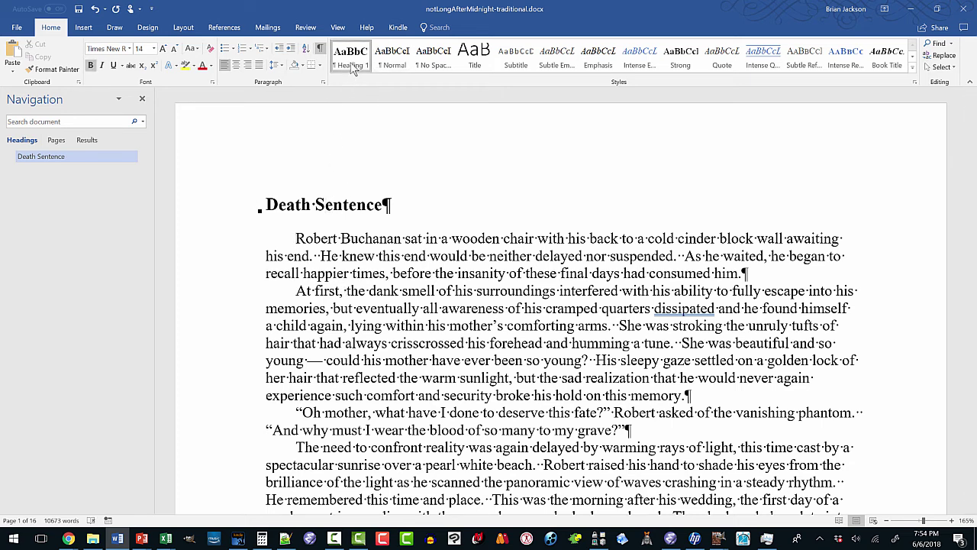
left_click(331, 239)
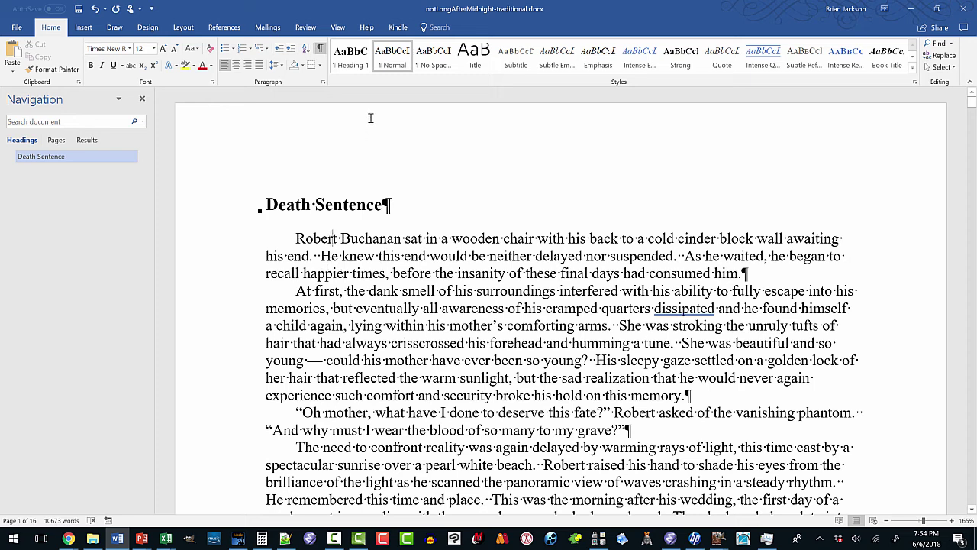
left_click(334, 202)
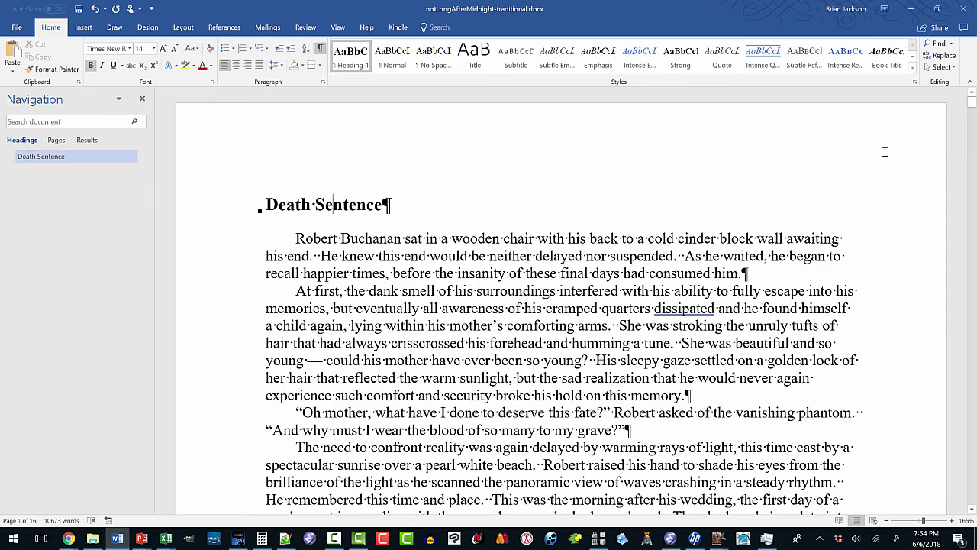
Step: Apply the Heading 1 style to the "The Kiss" title and delete the empty paragraph below it
left_click_drag(971, 101, 960, 130)
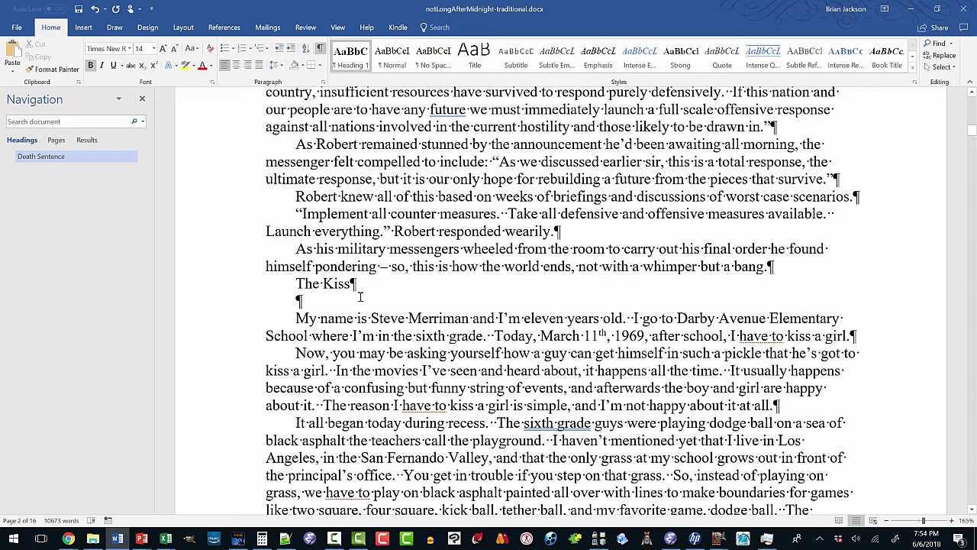
left_click(312, 283)
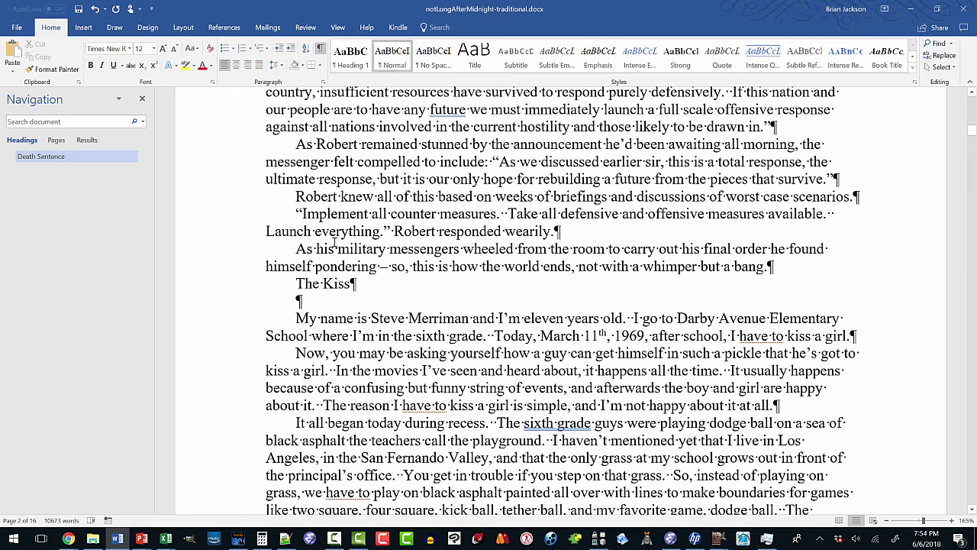
left_click(352, 57)
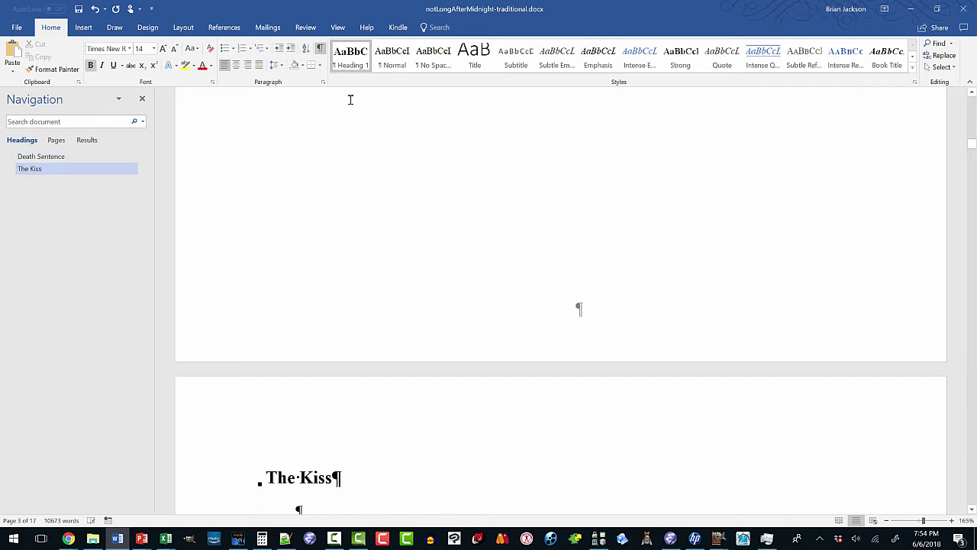
scroll(349, 196, "down", 5)
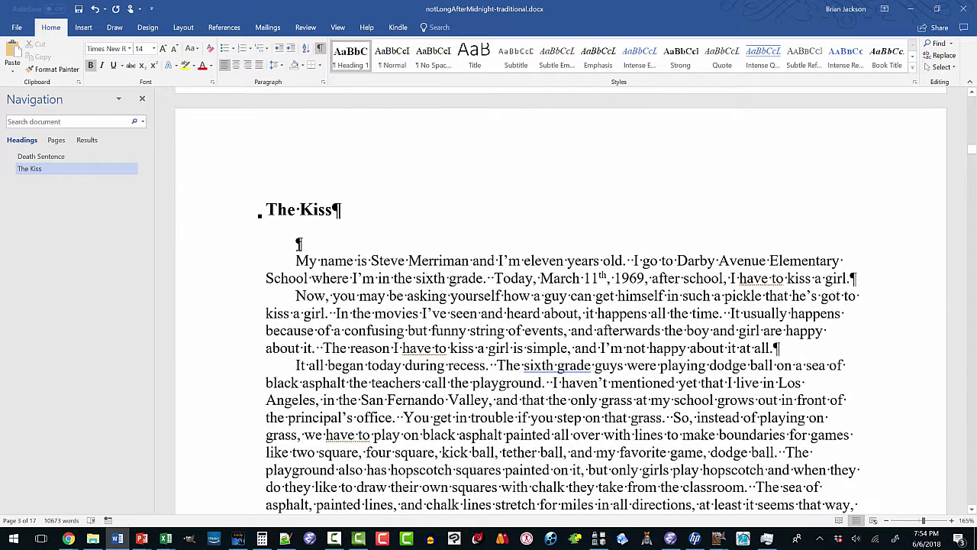
left_click(297, 242)
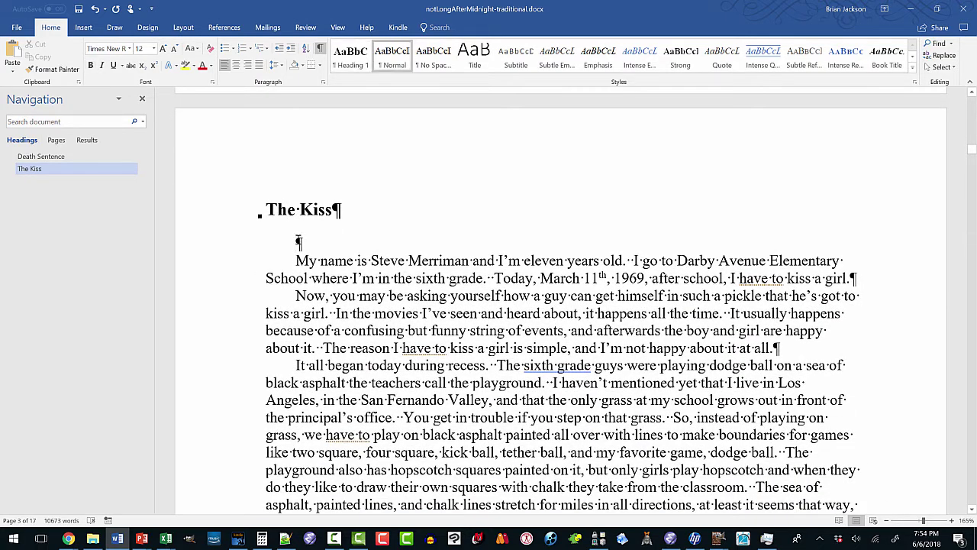
key("Delete")
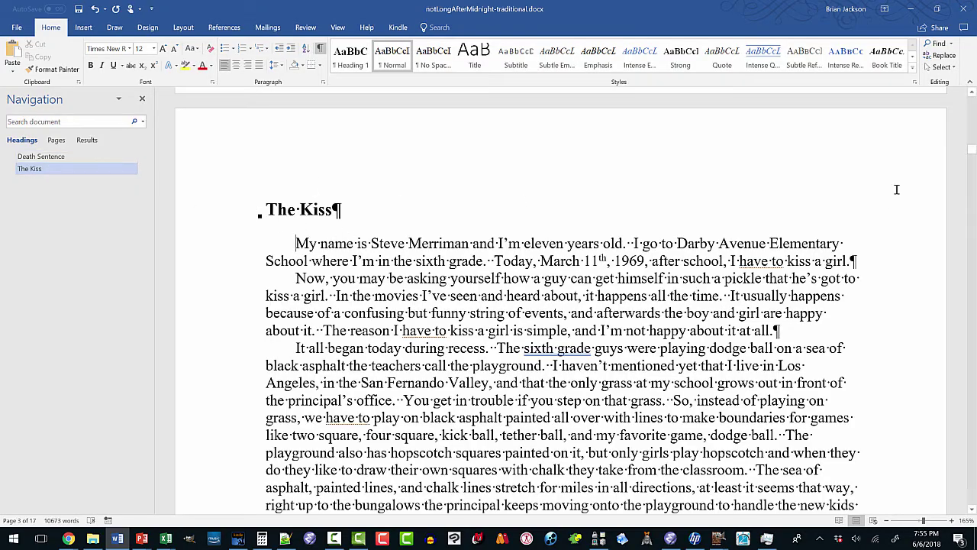
Step: Format the "The Finger" title as Heading 1 and remove the empty paragraph beneath it
left_click_drag(973, 155, 972, 373)
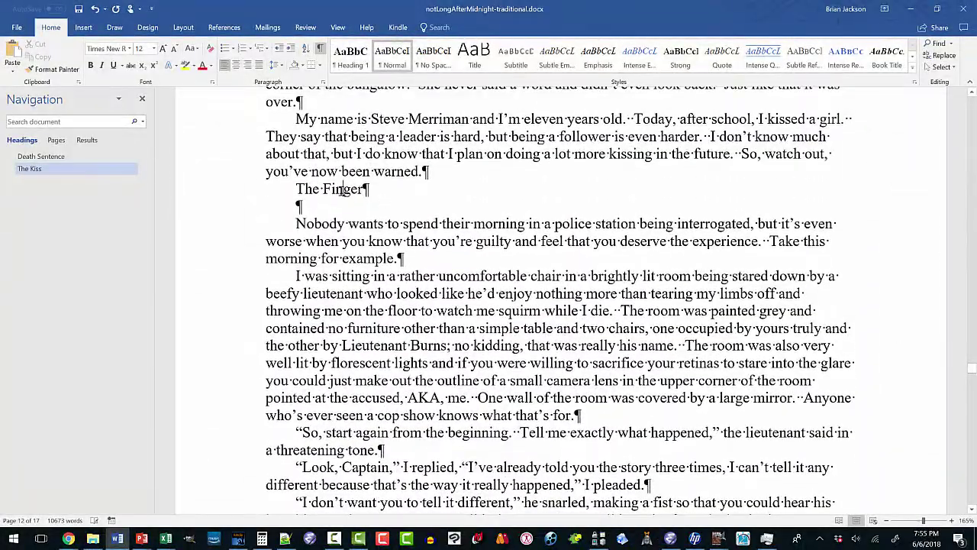
left_click(350, 58)
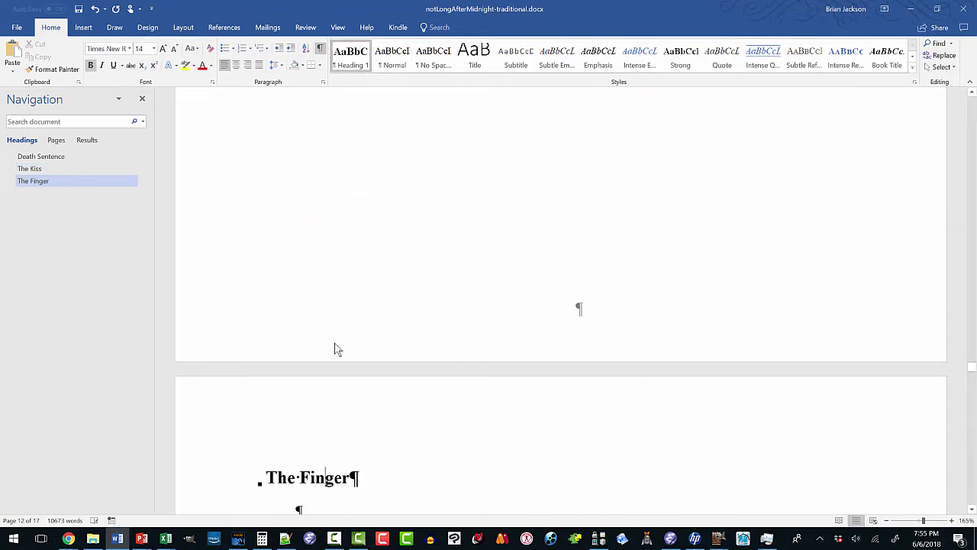
left_click(299, 508)
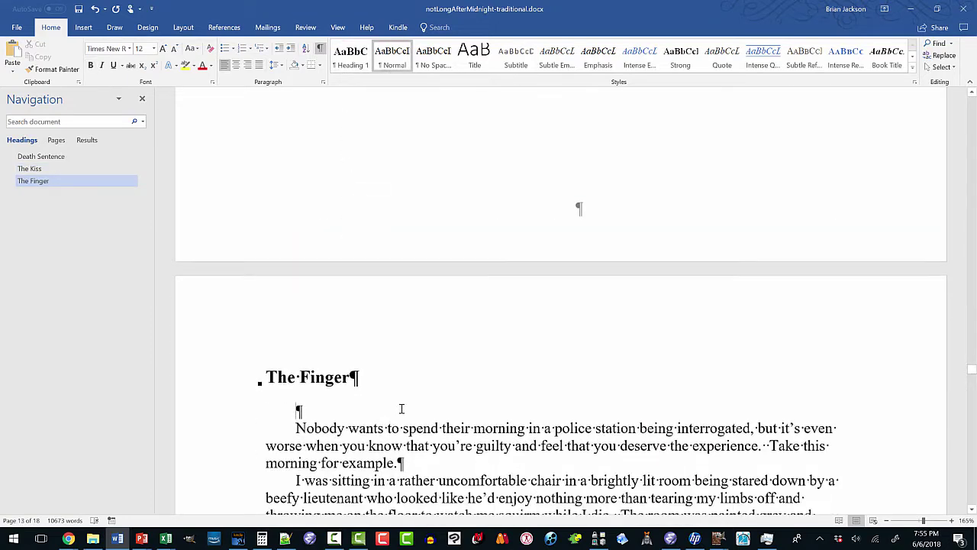
key("Delete")
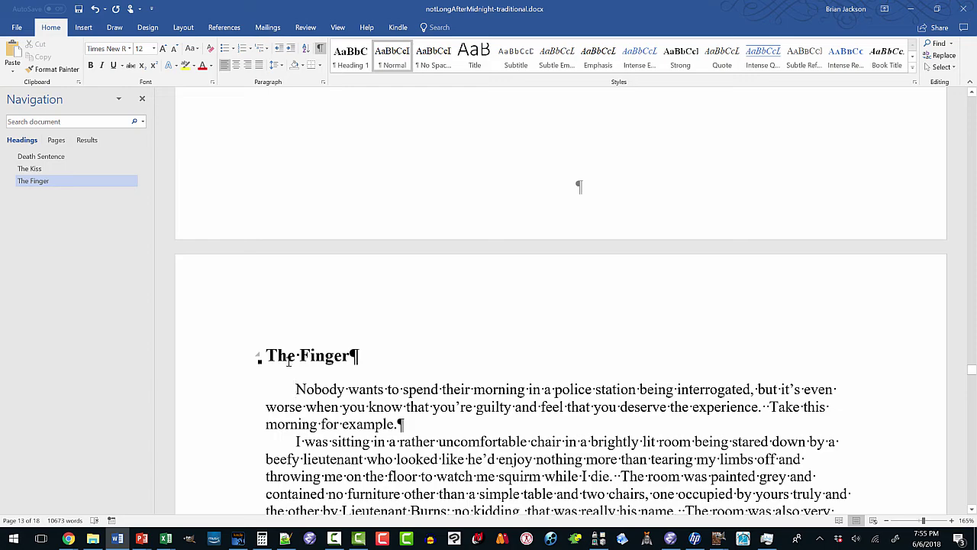
Step: Go back to the "Death Sentence" heading at the start of the manuscript
left_click(67, 157)
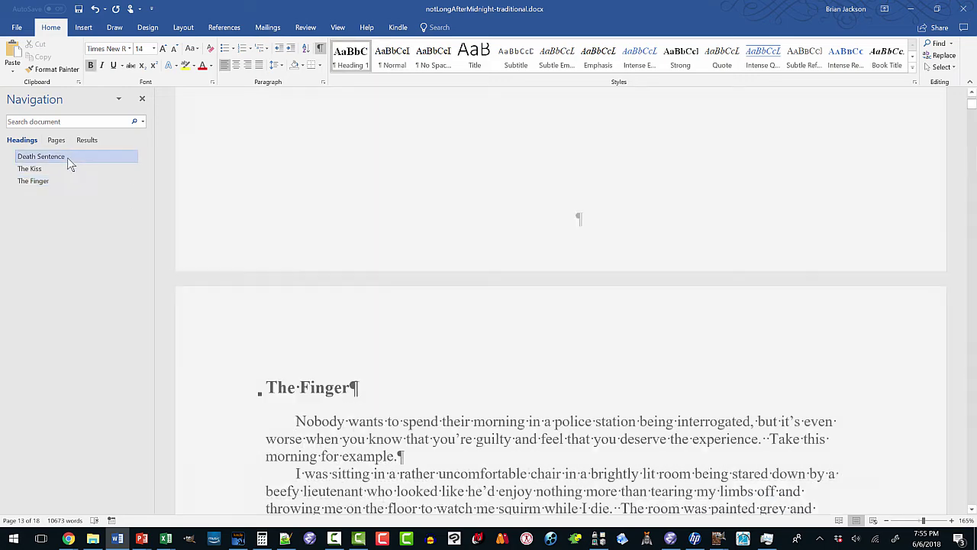
scroll(196, 279, "up", 2)
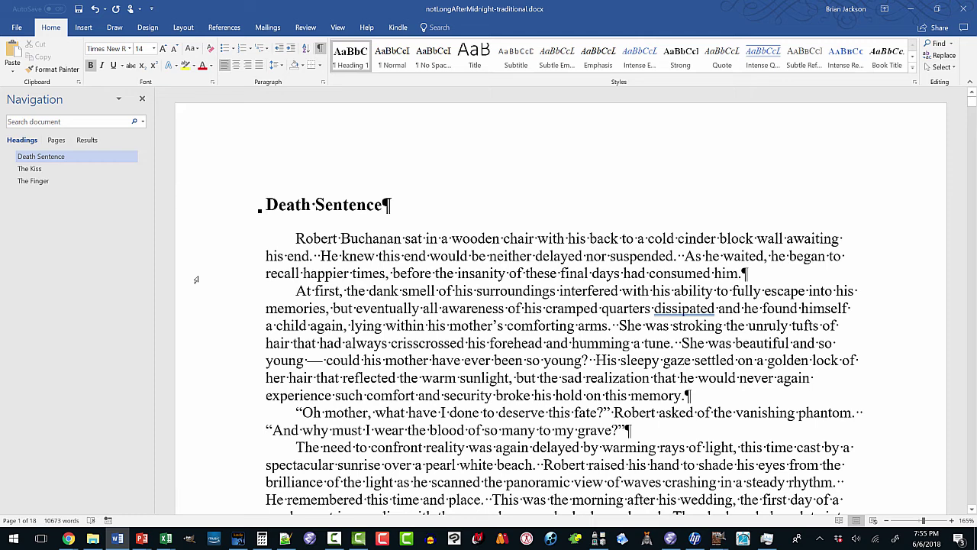